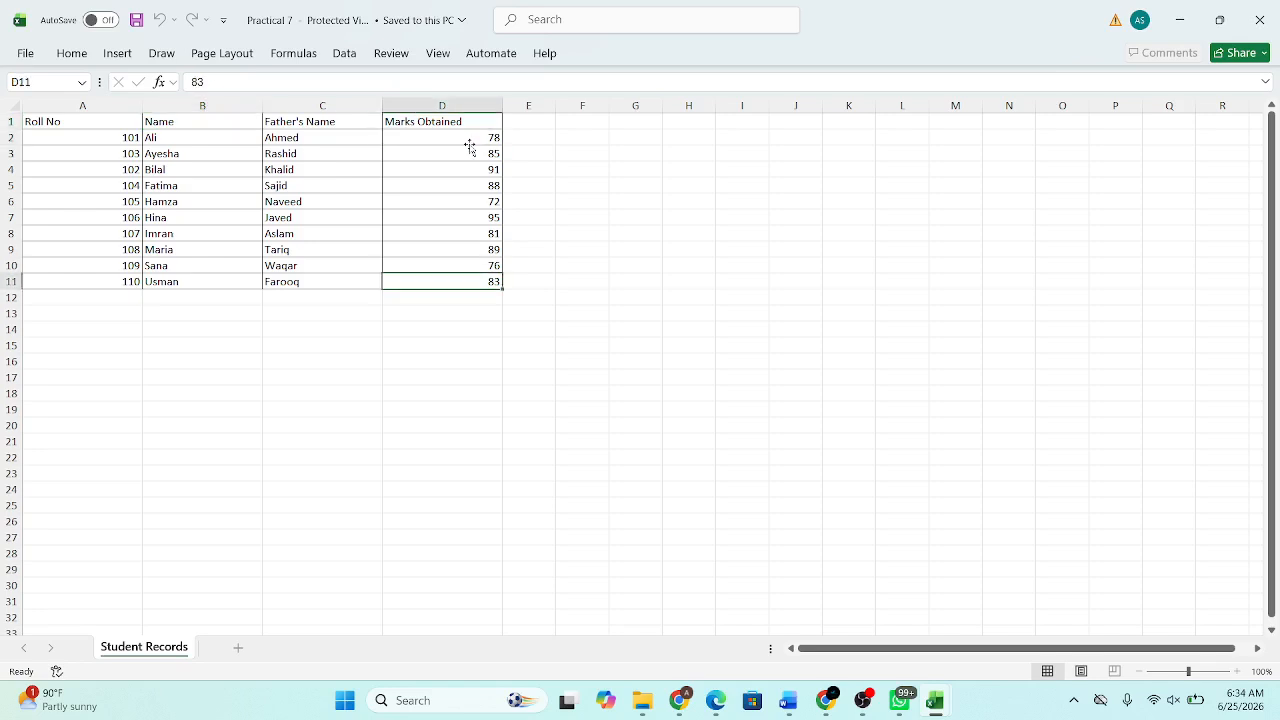
drag(467, 142, 461, 279)
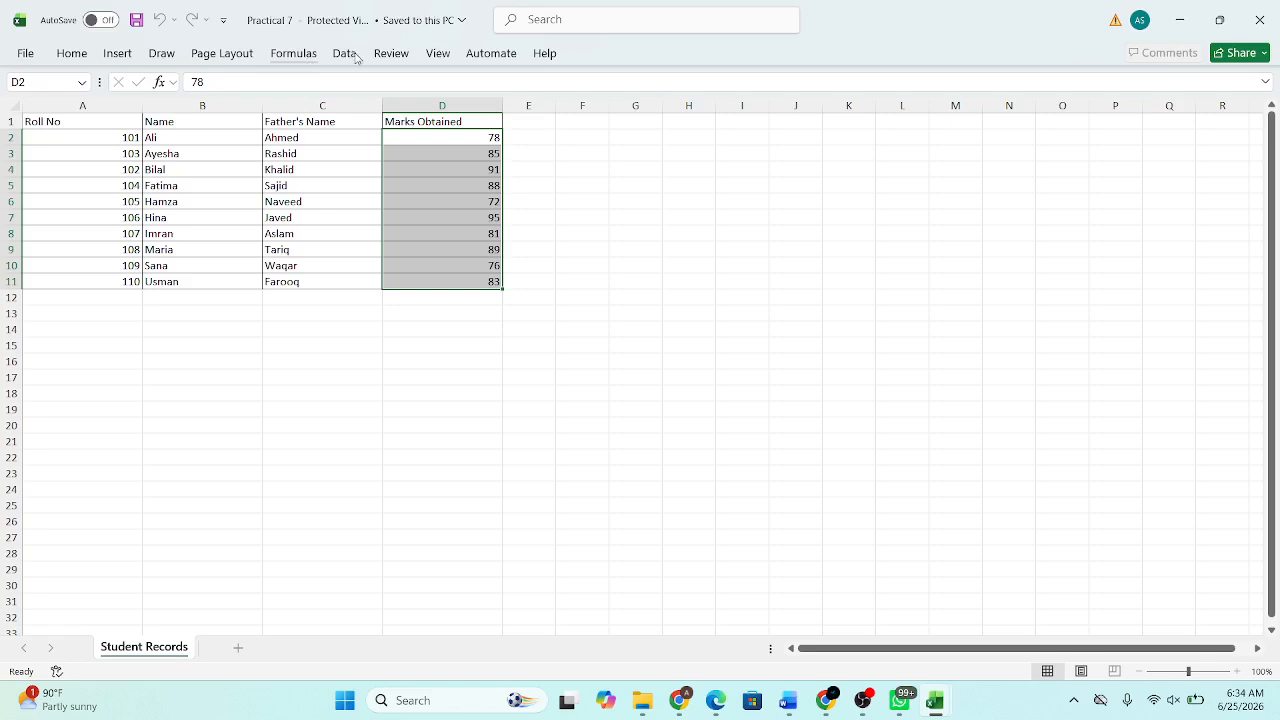
click(293, 53)
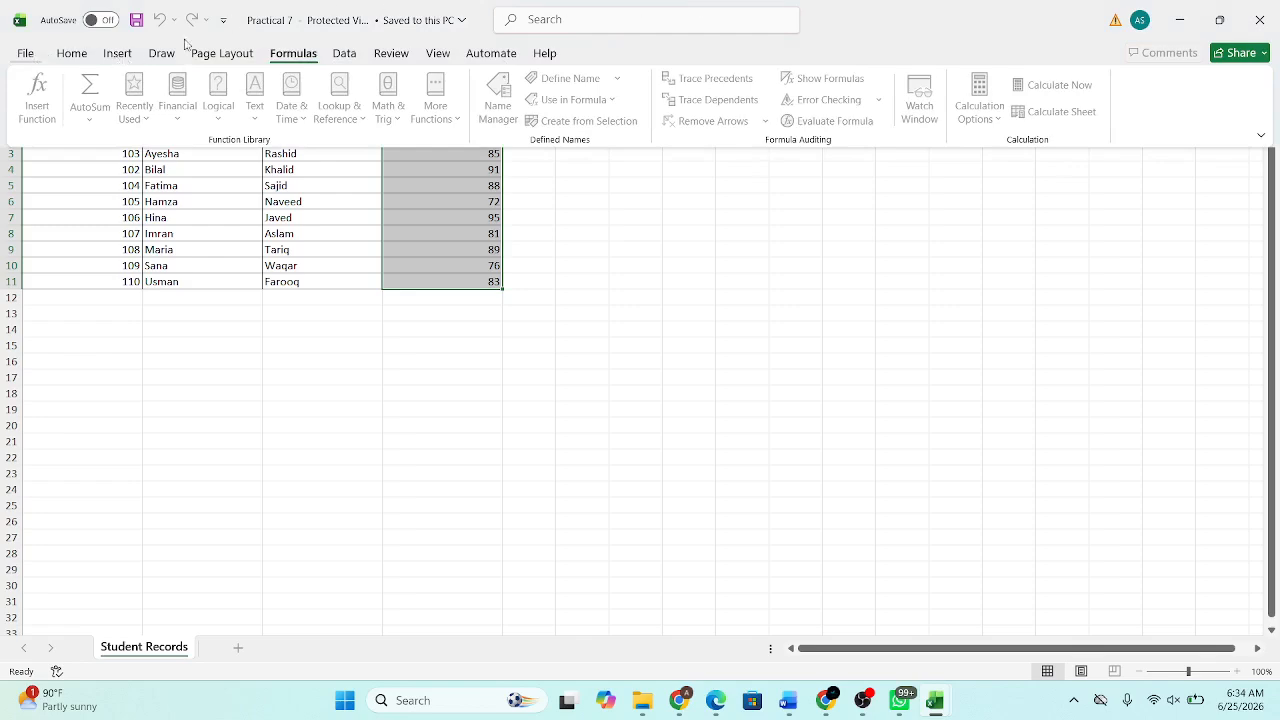
click(552, 294)
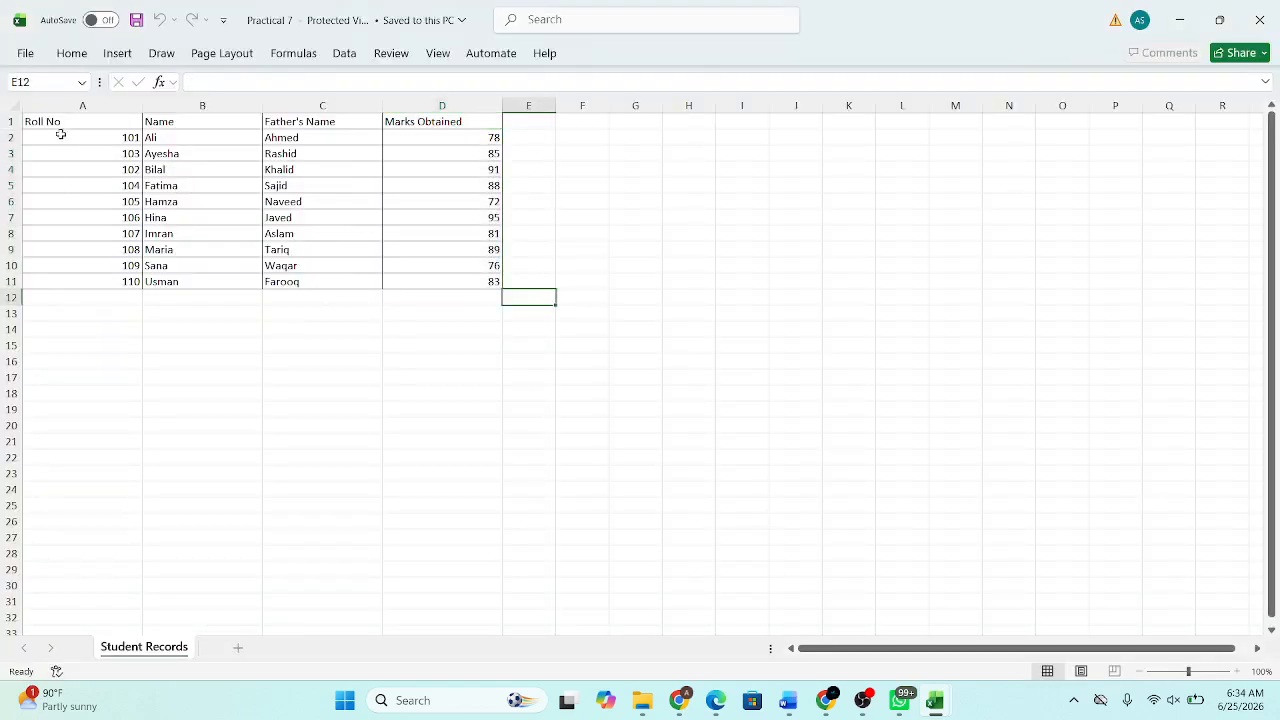
Step: Copy the student table A1:D11 from the Practical 7 workbook into cell A1 of a new blank workbook
drag(60, 122, 455, 280)
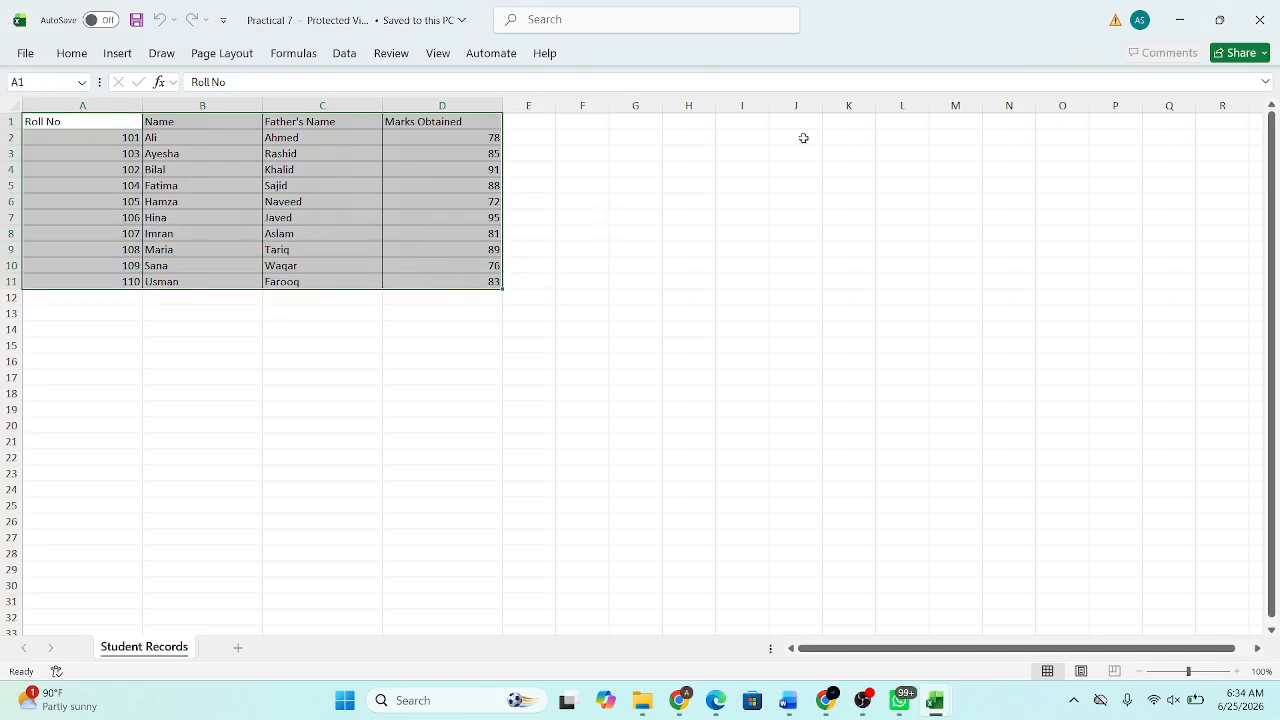
key(ctrl+c)
click(866, 316)
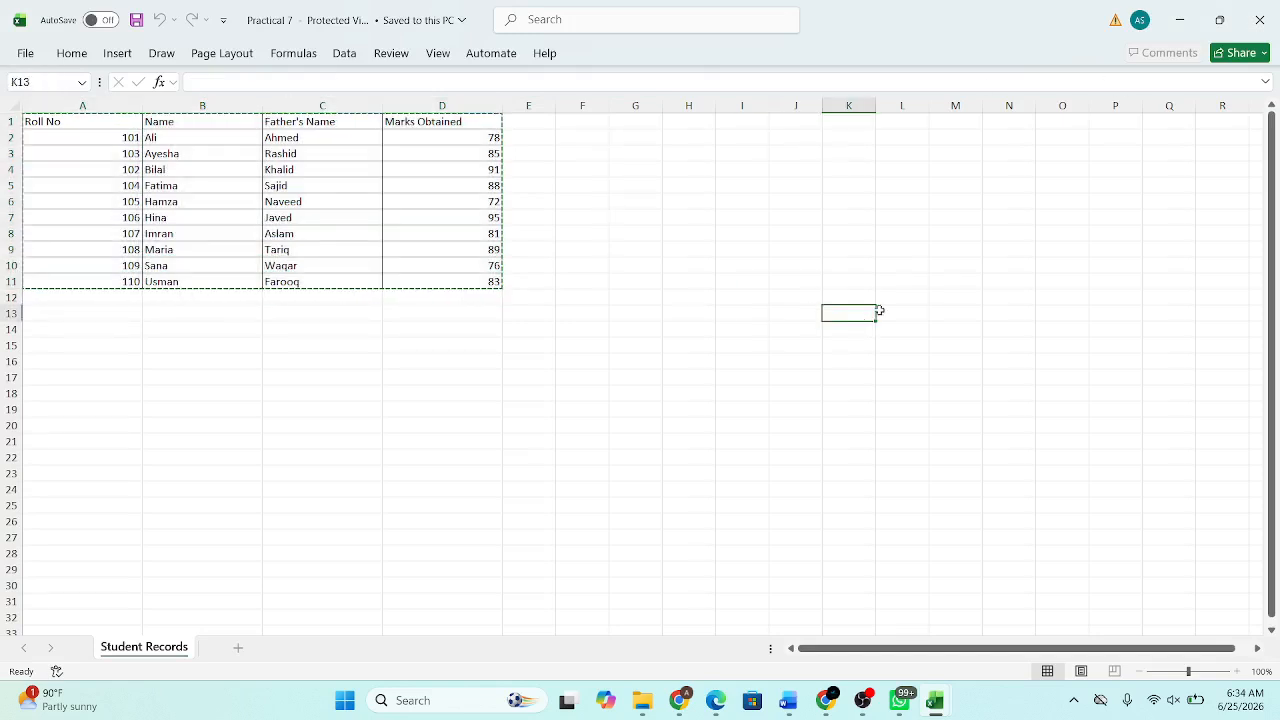
click(1183, 6)
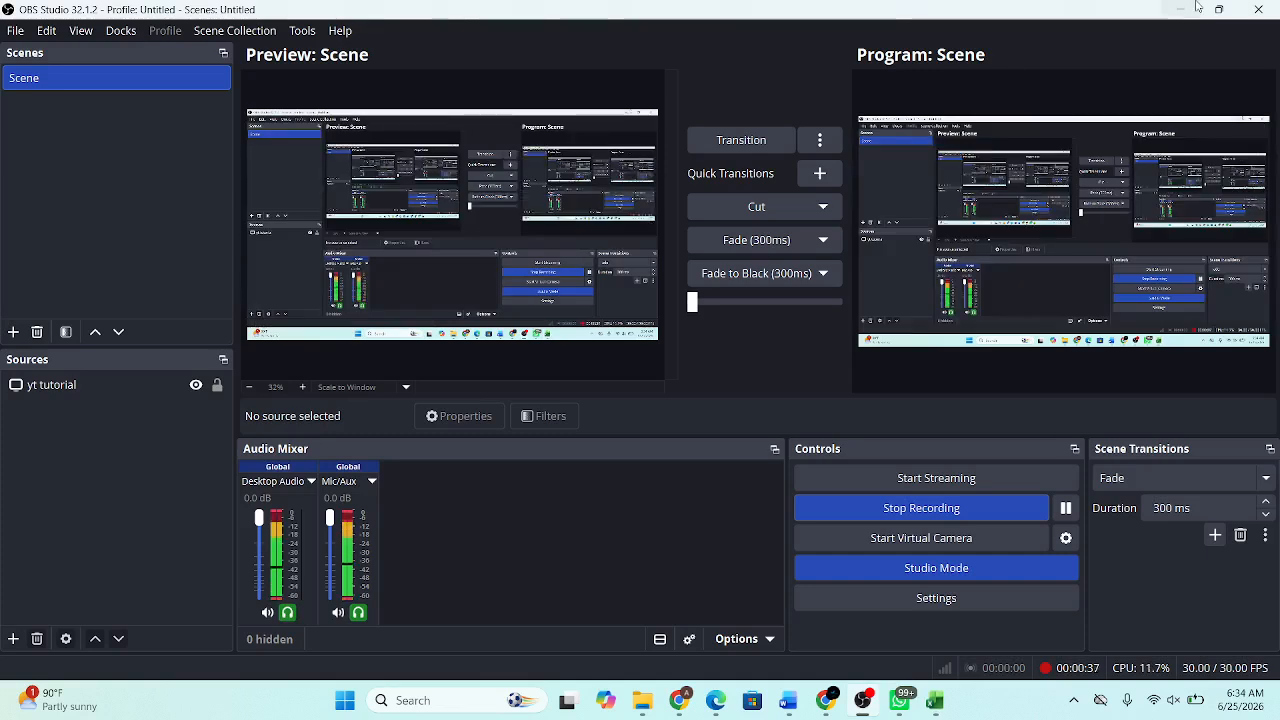
mouse_move(940, 701)
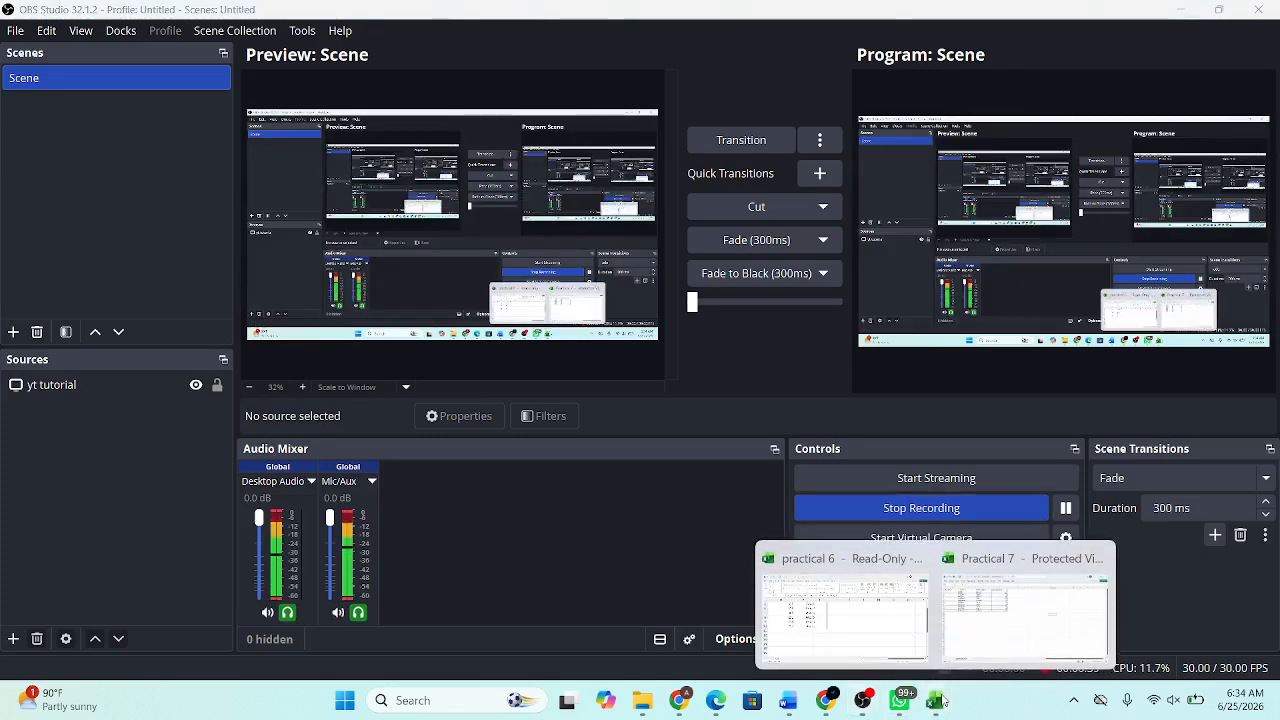
click(975, 605)
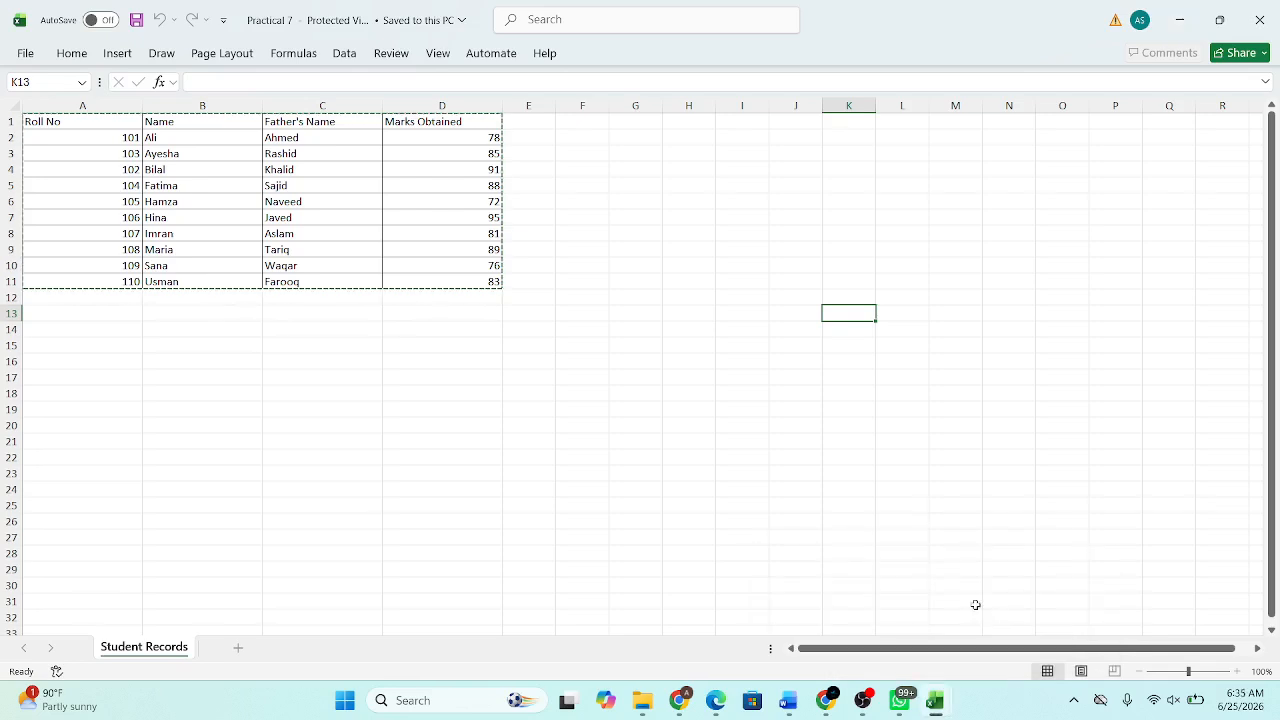
key(ctrl+n)
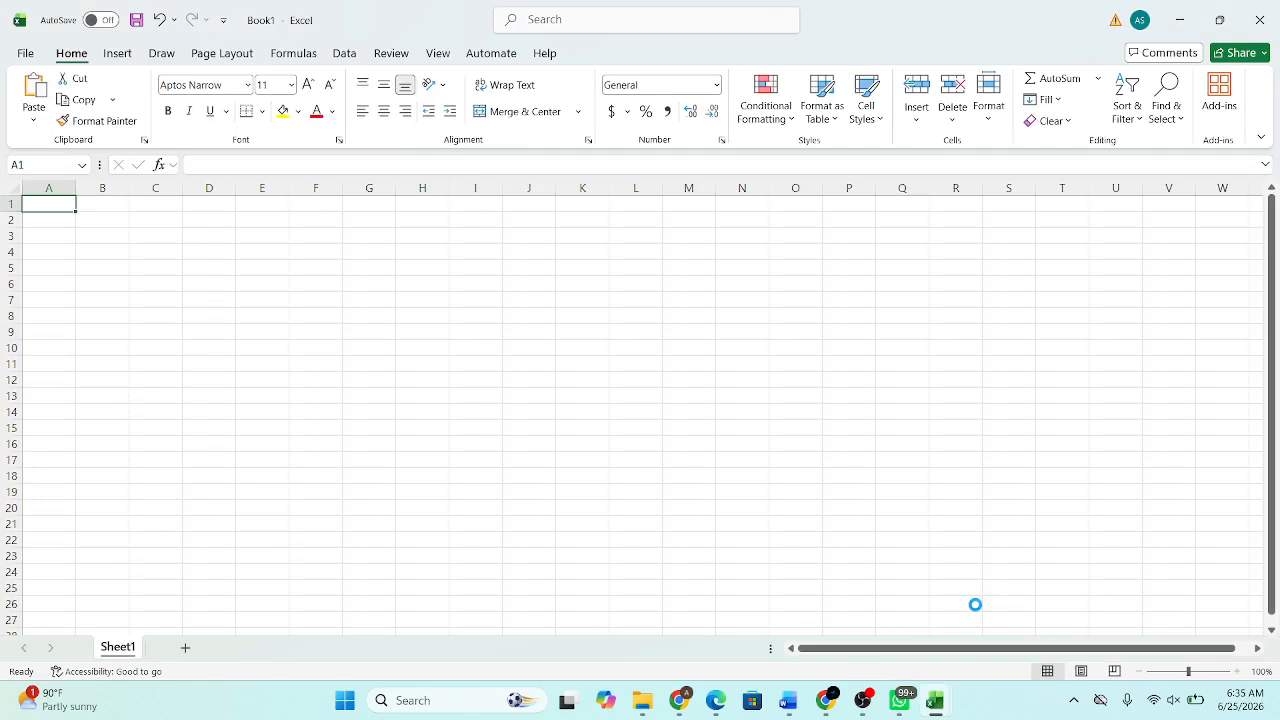
key(ctrl+v)
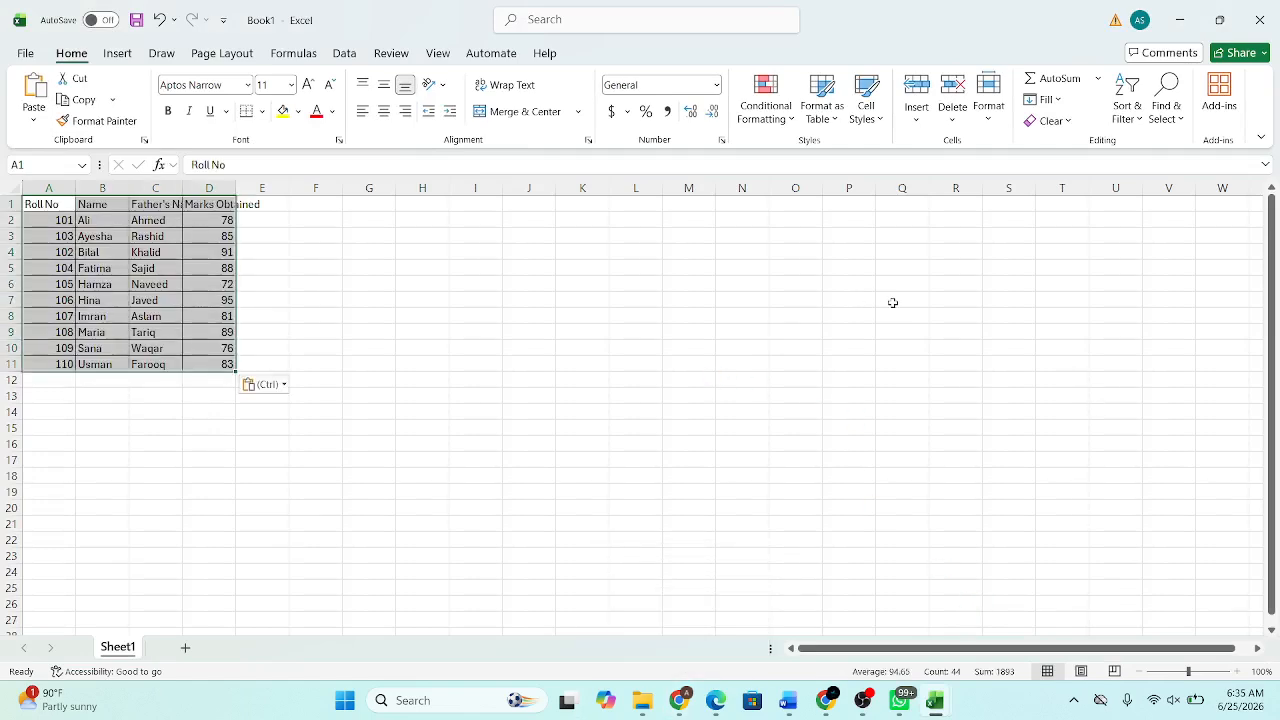
click(629, 383)
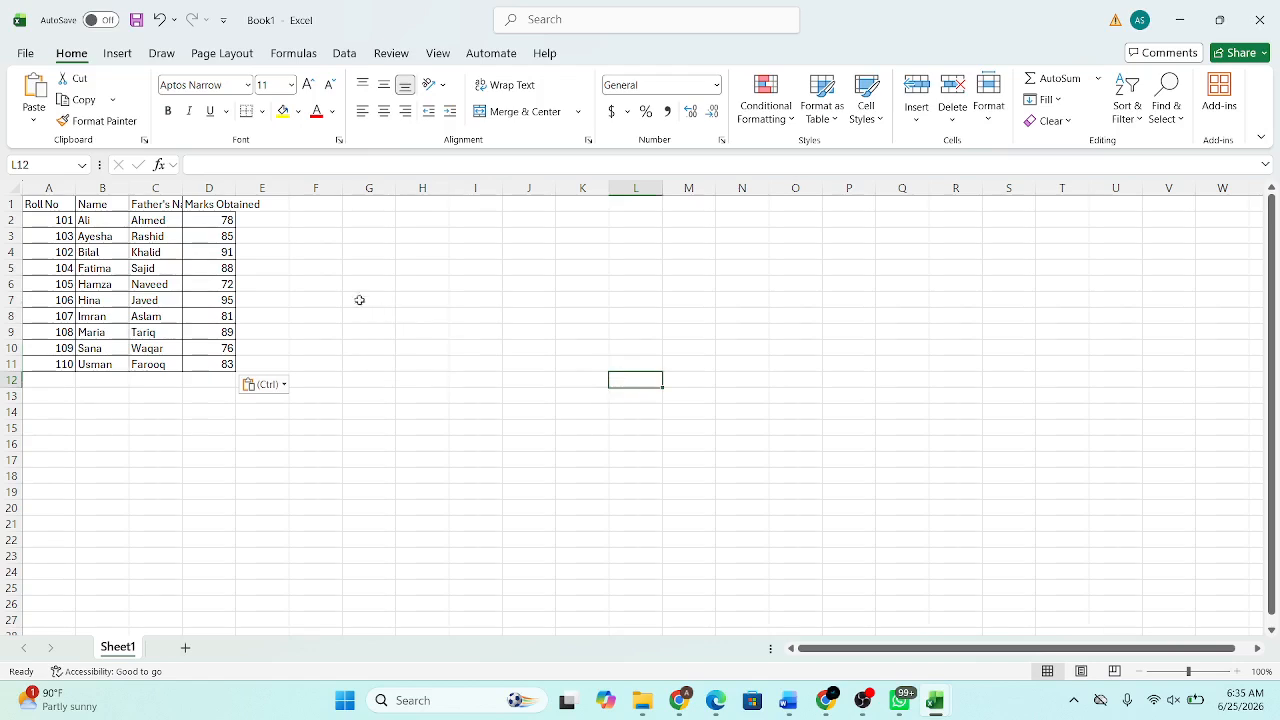
Step: Fit the widths of the Name, Father's Name and Marks Obtained columns to their contents
double_click(236, 187)
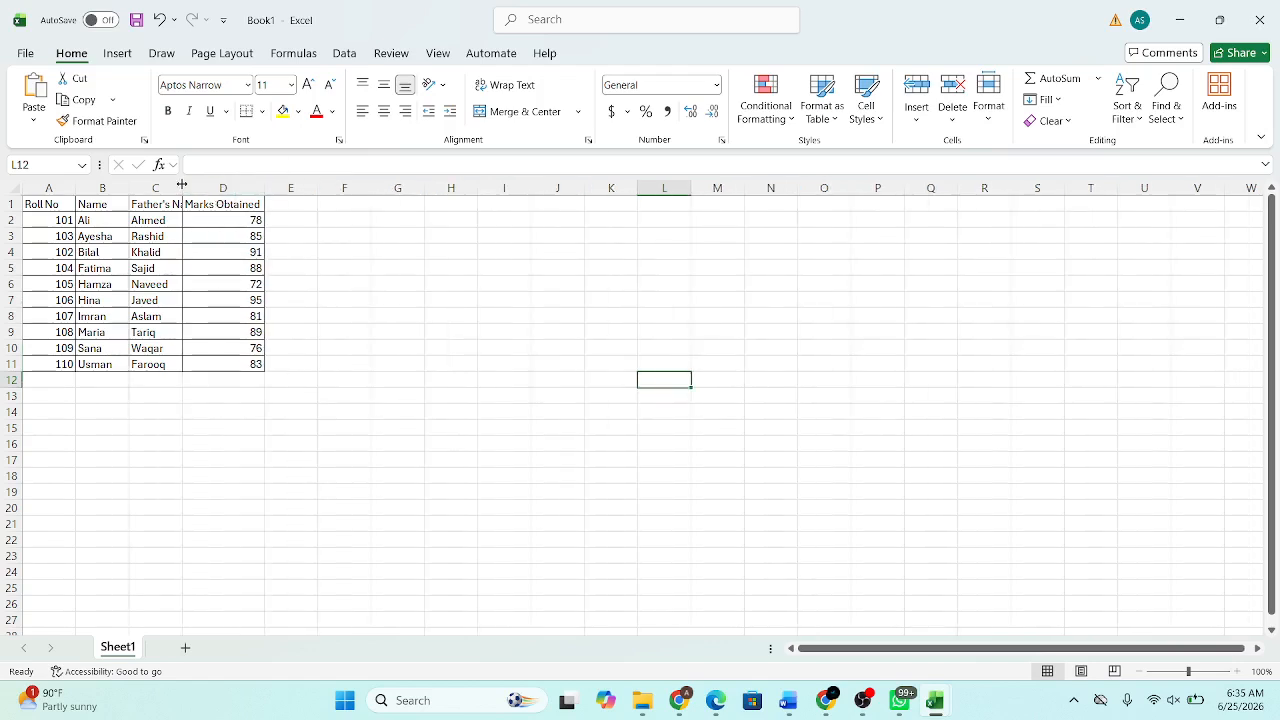
double_click(182, 187)
drag(129, 188, 116, 188)
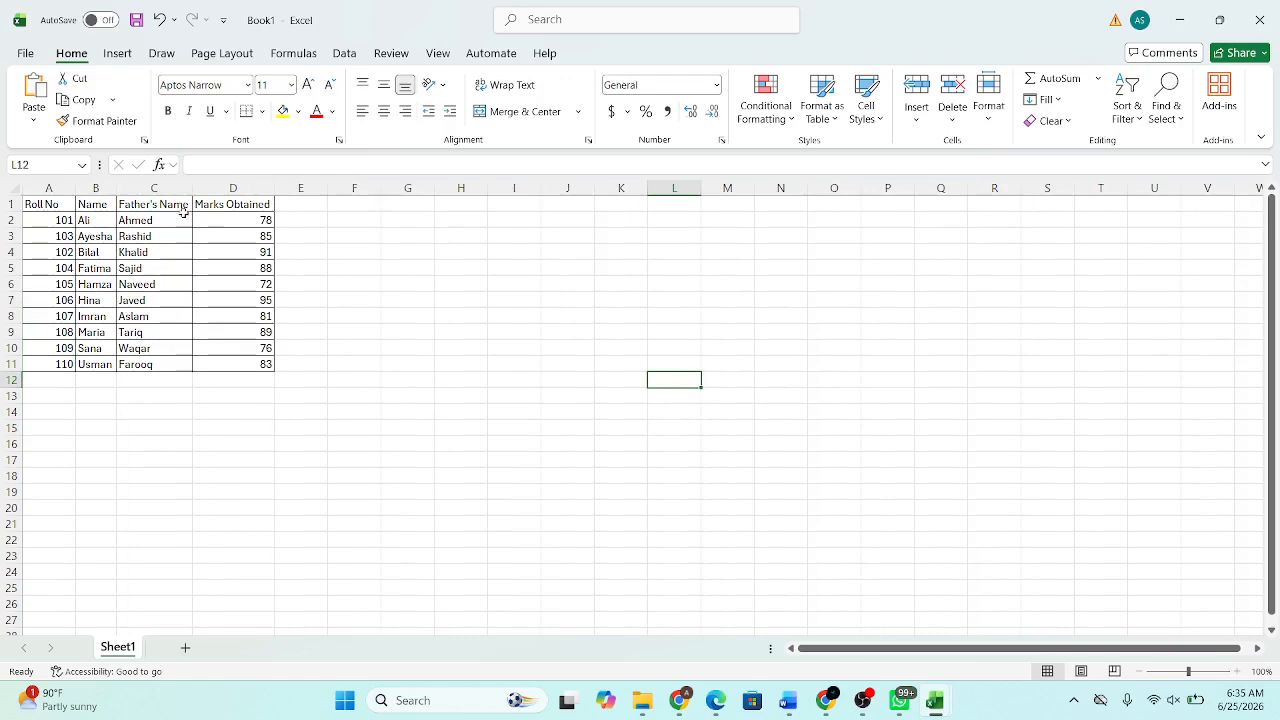
Step: Switch to the practical PDF in Edge and the Word file File XI CS to review exercise 7(b) and the Practical 7 section
click(712, 702)
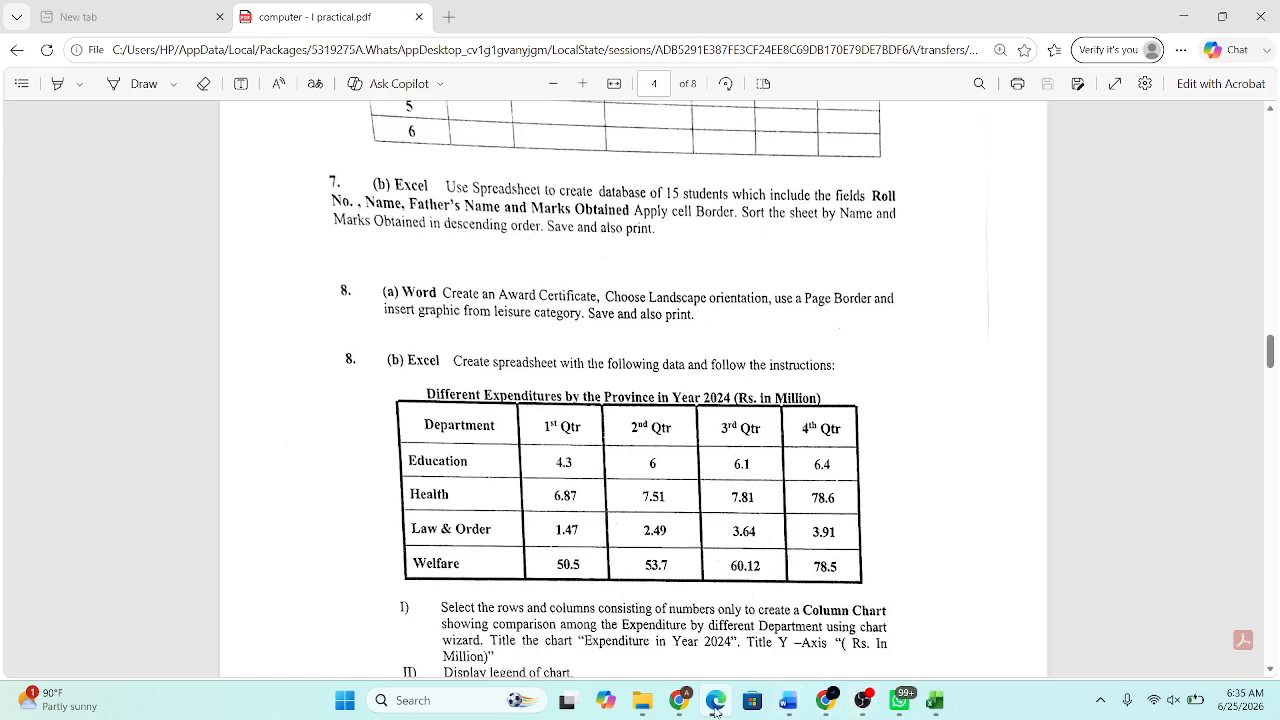
click(788, 700)
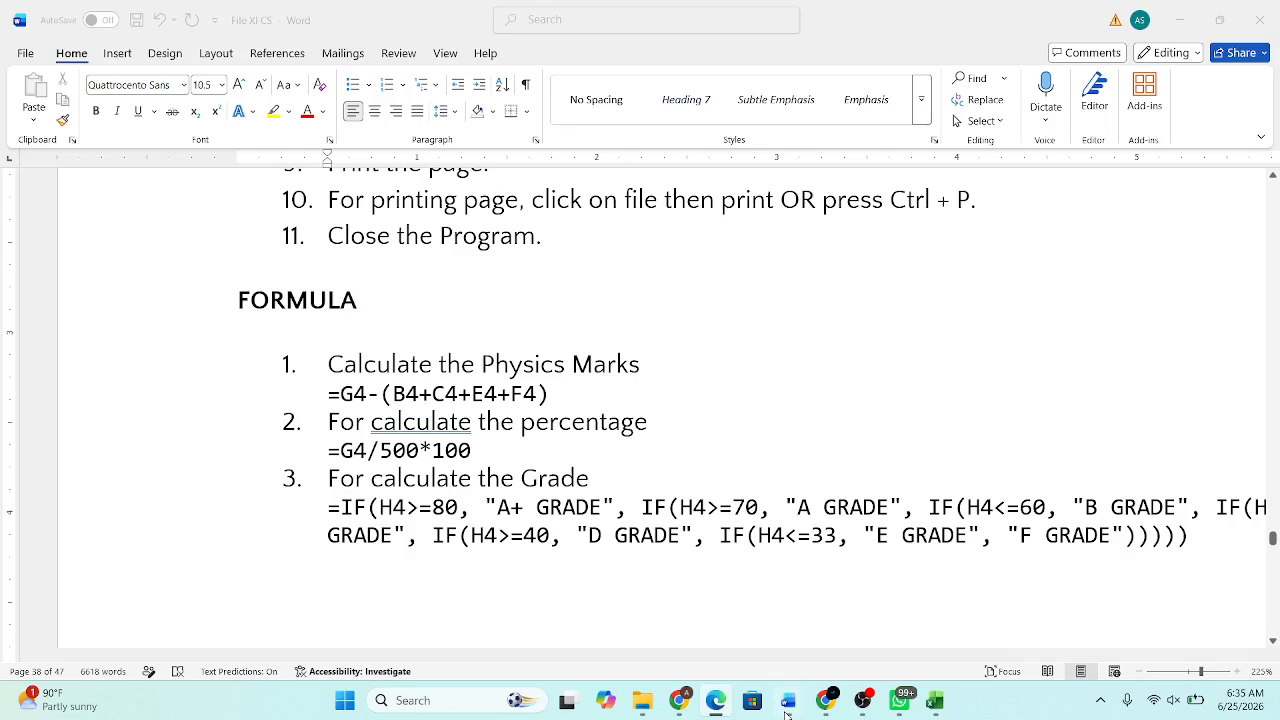
click(573, 369)
key(Down)
key(Down)
key(Down)
key(Down)
key(Down)
key(Down)
key(Down)
key(Down)
key(Down)
key(Down)
key(Down)
key(Down)
key(Down)
key(Down)
key(Down)
key(Down)
key(Down)
key(Down)
key(Down)
key(Down)
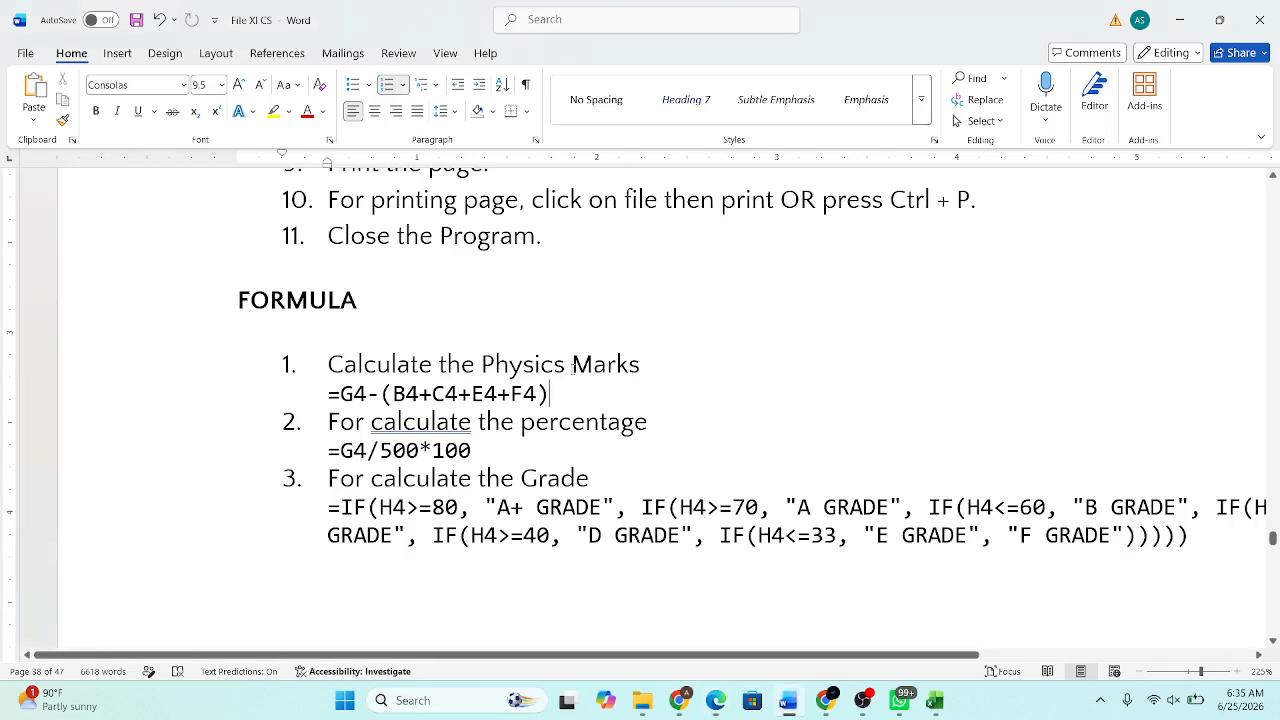
key(Down)
key(Down)
key(Down)
key(Down)
key(Down)
key(Down)
key(Down)
key(Down)
key(Down)
key(Down)
key(Down)
key(Down)
key(Down)
key(Down)
key(Down)
key(Down)
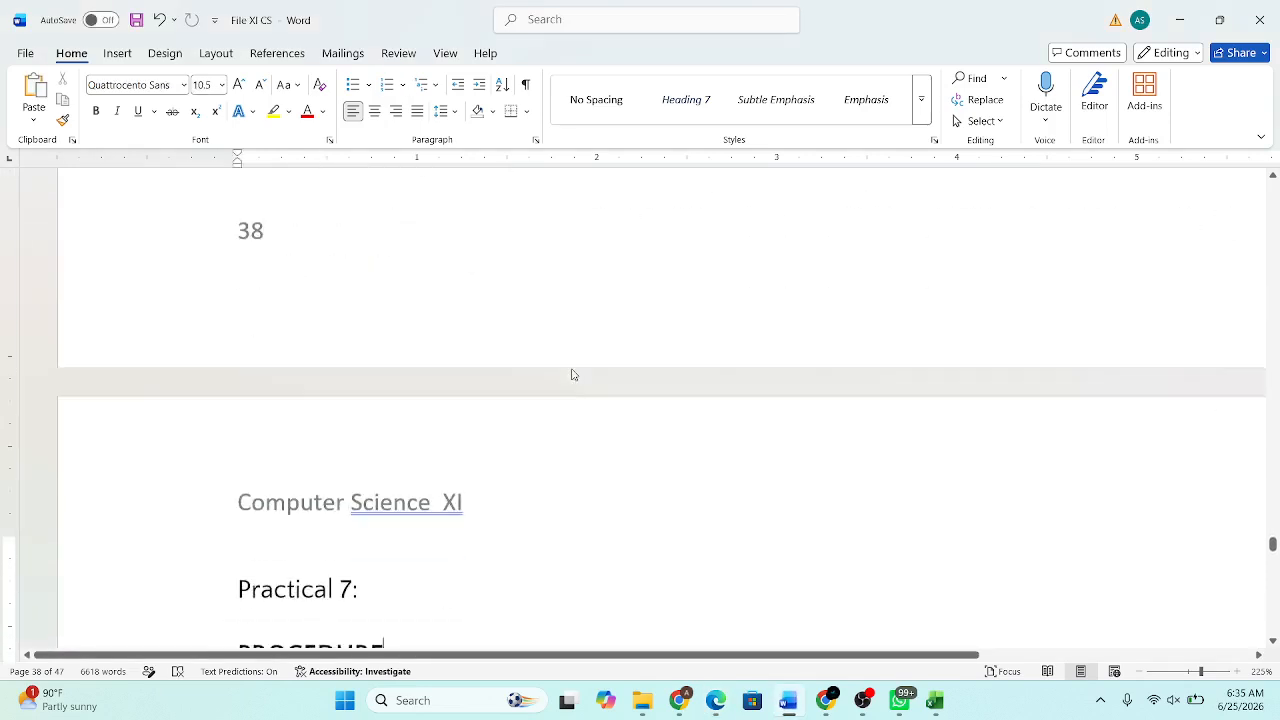
key(Down)
key(Down)
key(Down)
key(Down)
key(Down)
key(Down)
key(Down)
key(Down)
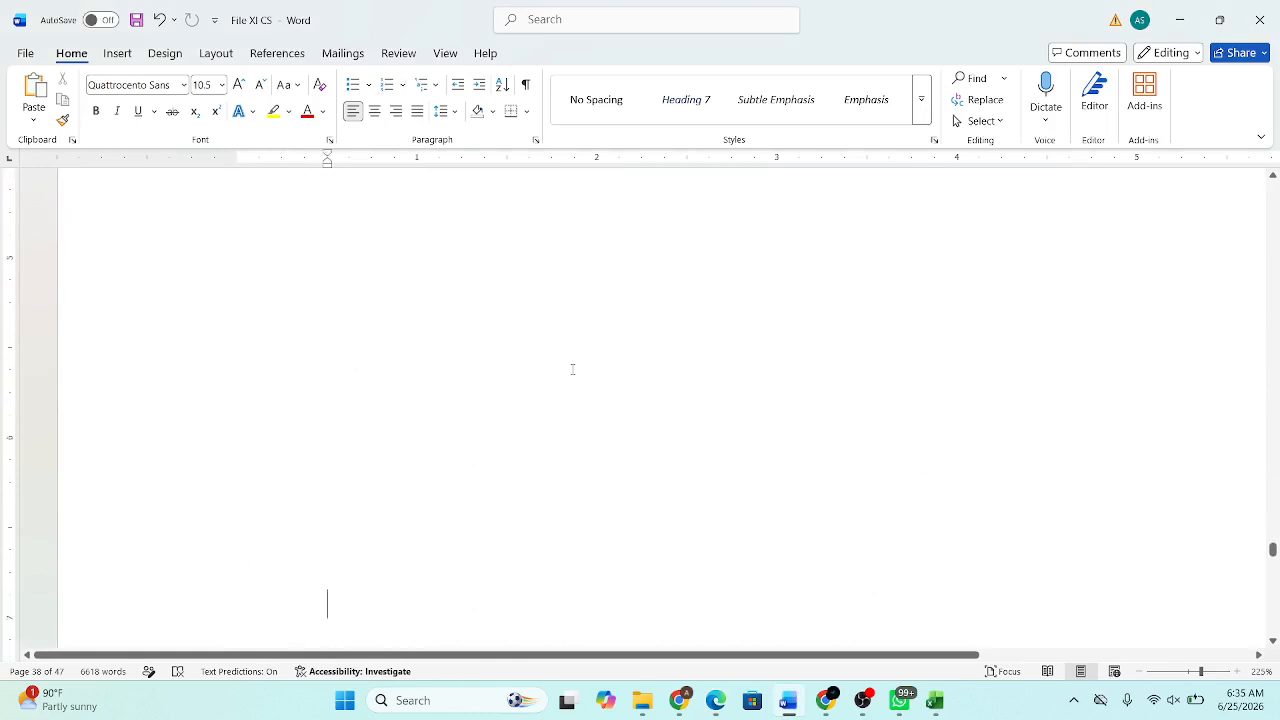
key(Down)
key(Down)
key(Up)
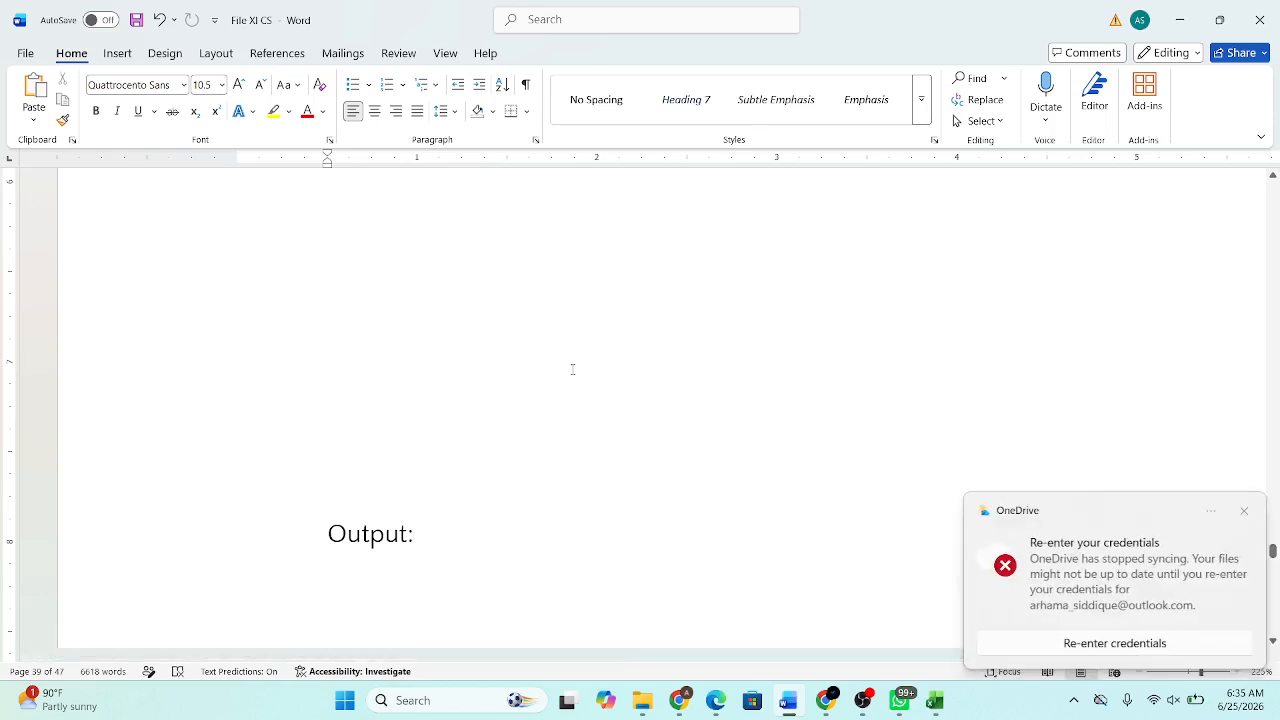
key(alt+Tab)
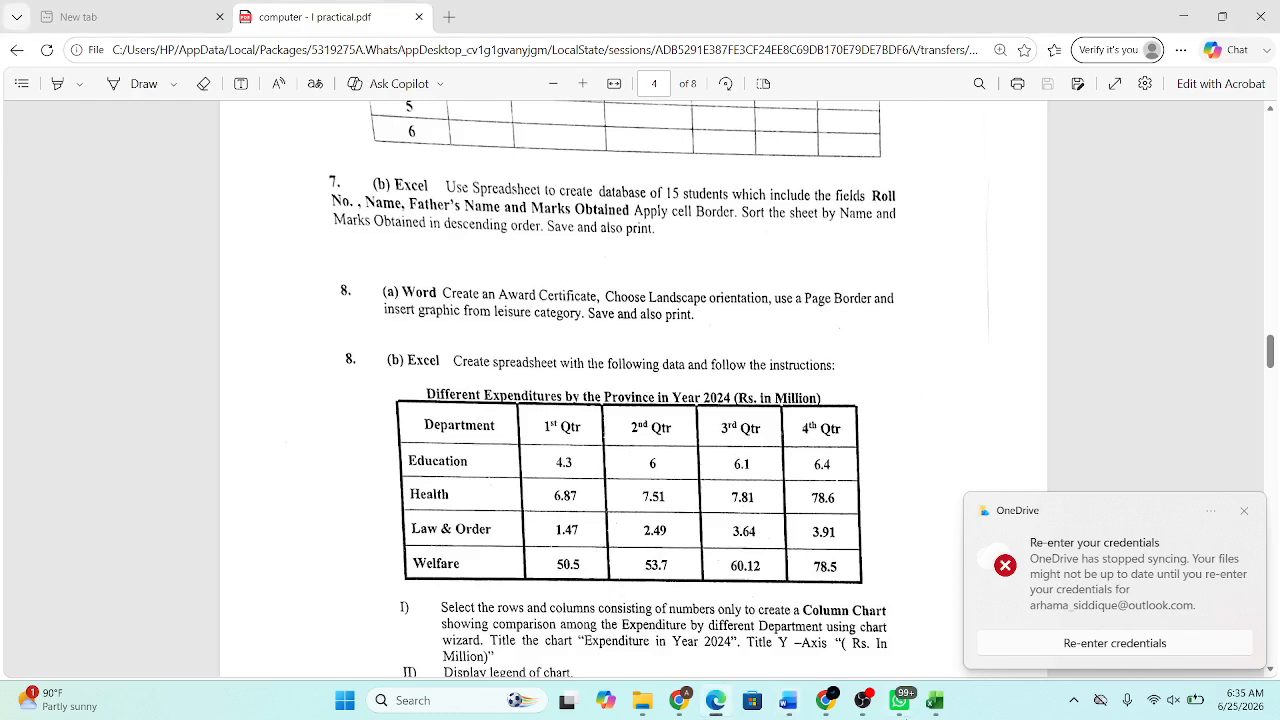
Step: Switch back to the Book1 workbook in Excel and insert two blank rows above the table's header row
mouse_move(937, 700)
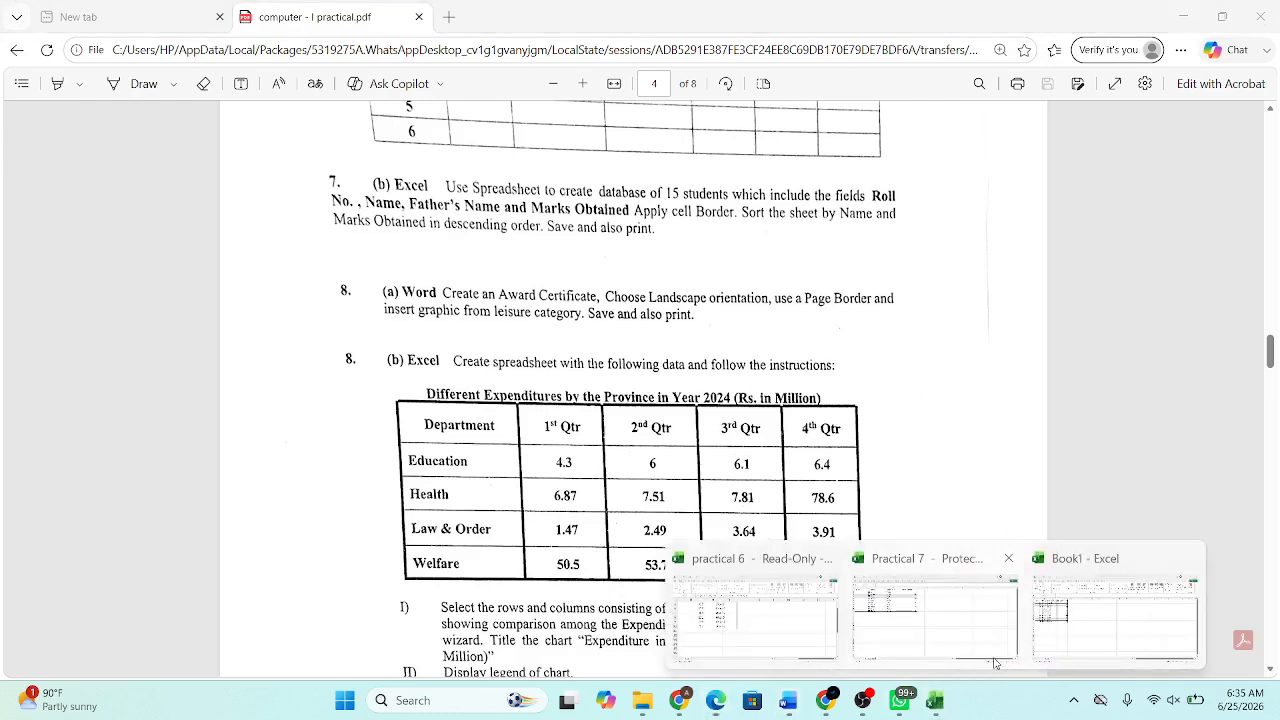
click(1094, 643)
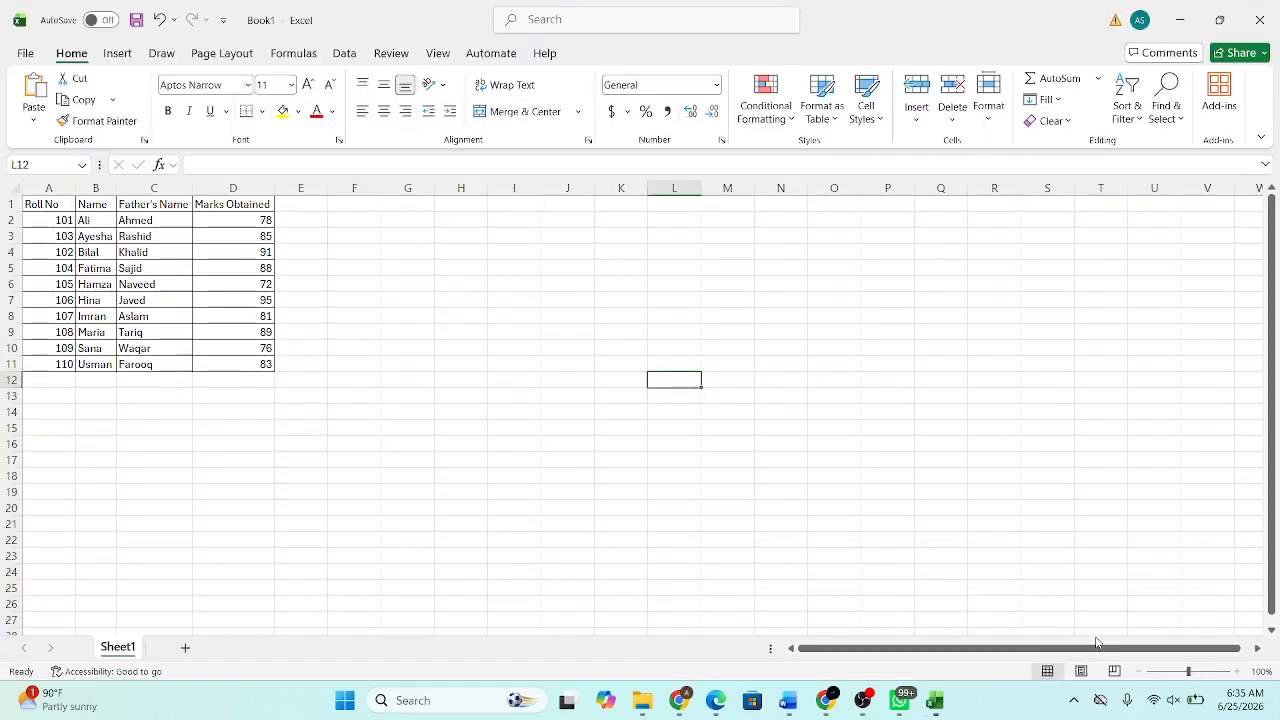
click(150, 364)
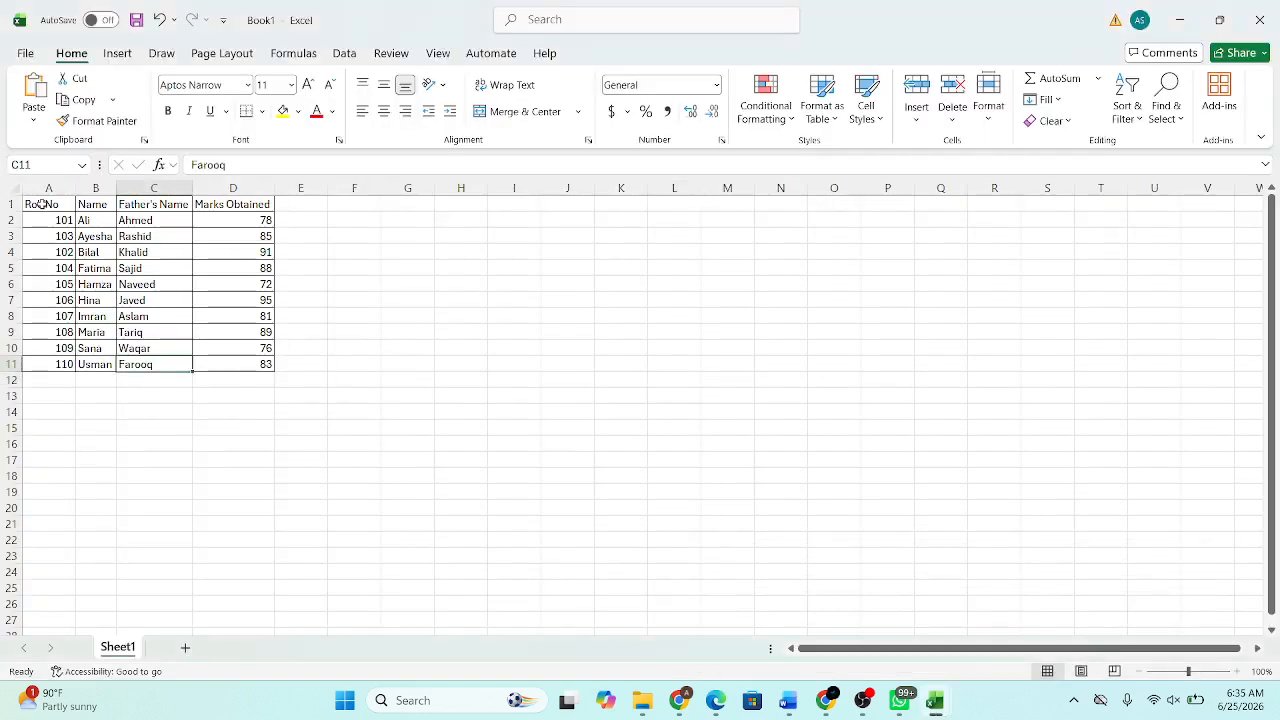
drag(42, 204, 266, 366)
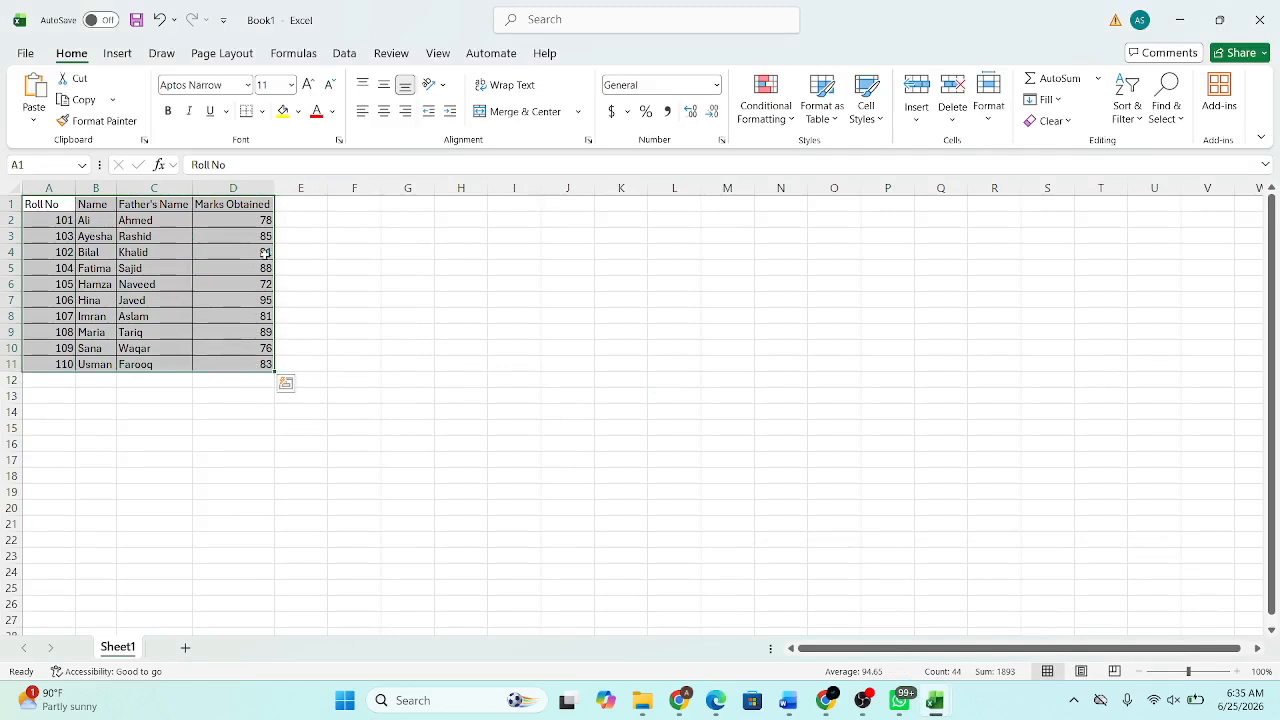
click(50, 204)
drag(50, 204, 228, 205)
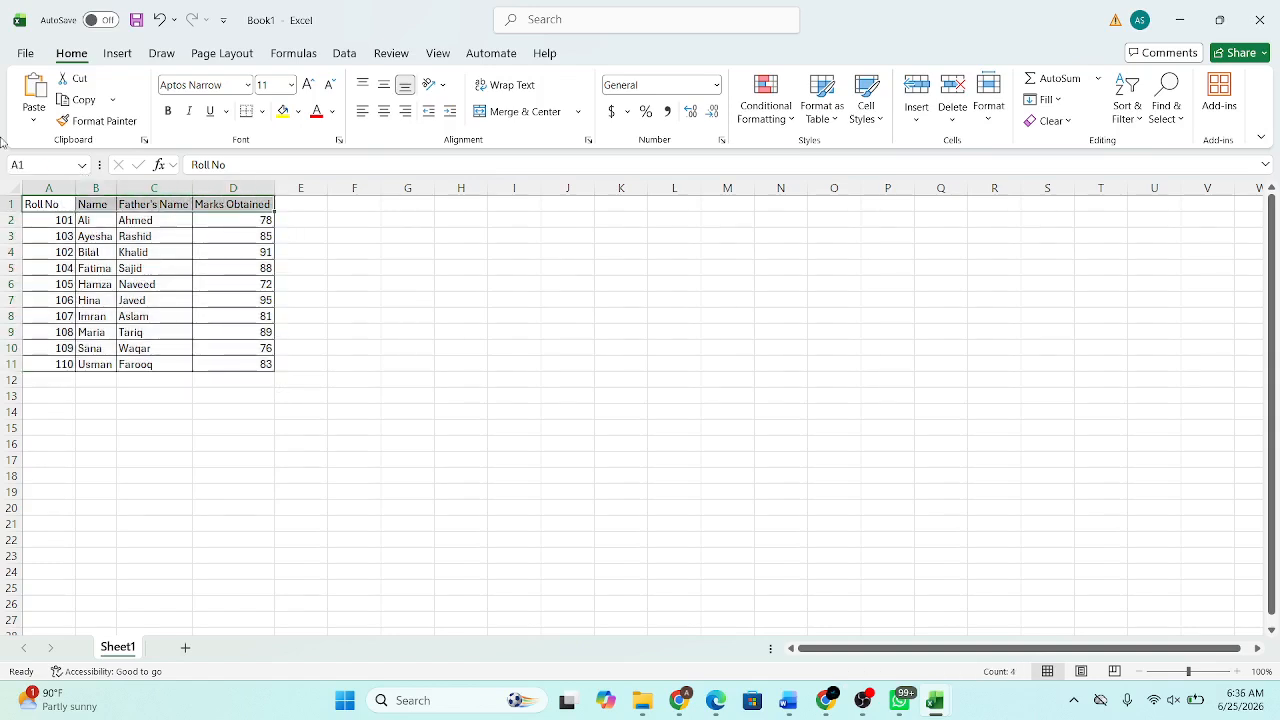
click(11, 204)
right_click(12, 206)
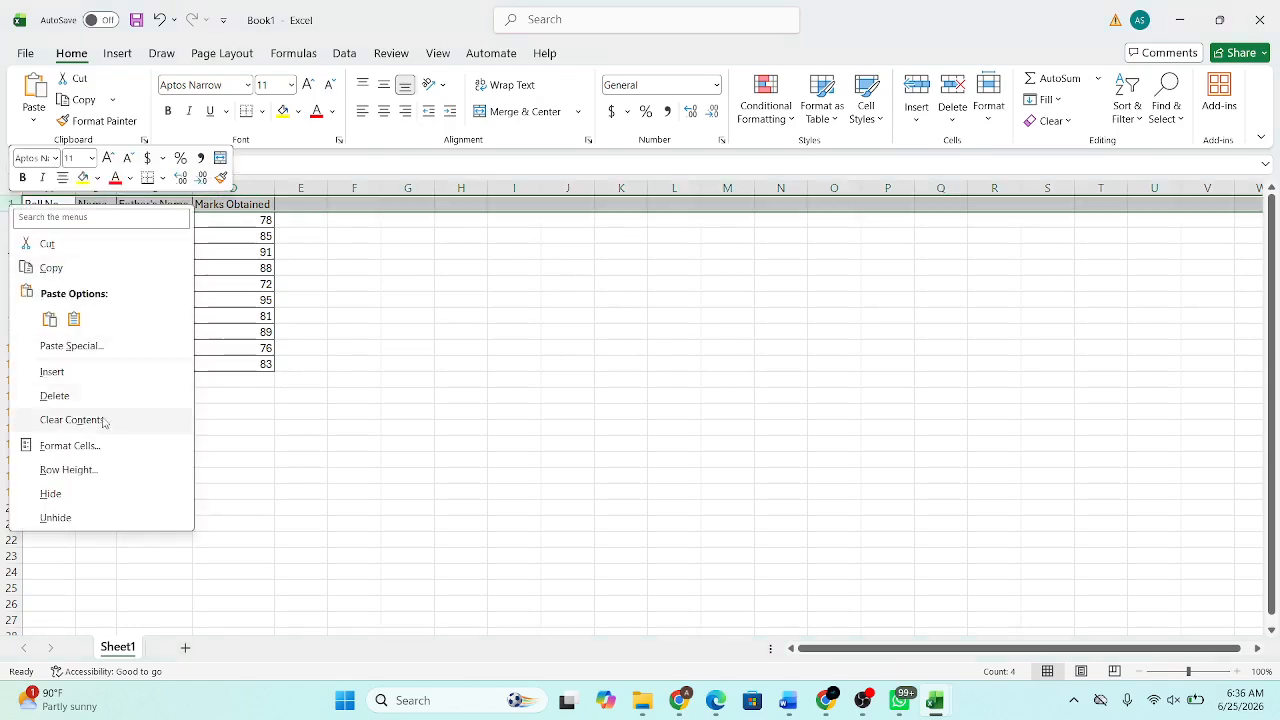
click(58, 372)
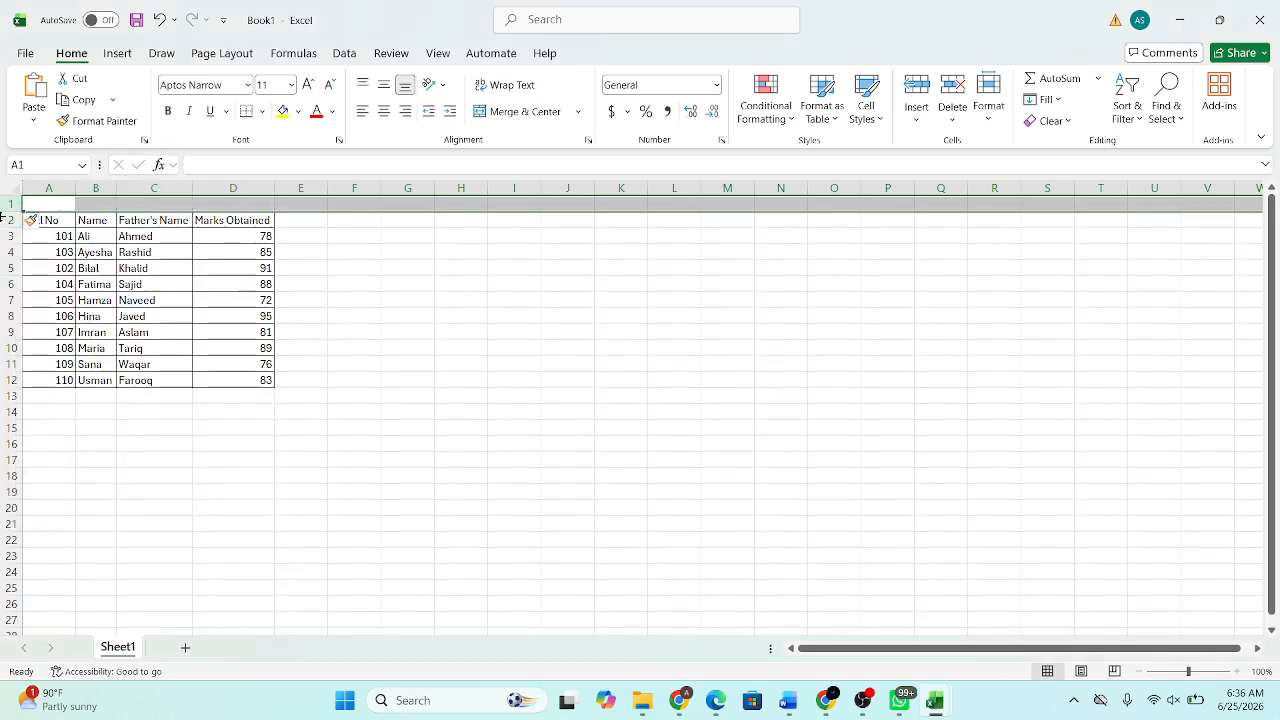
right_click(10, 206)
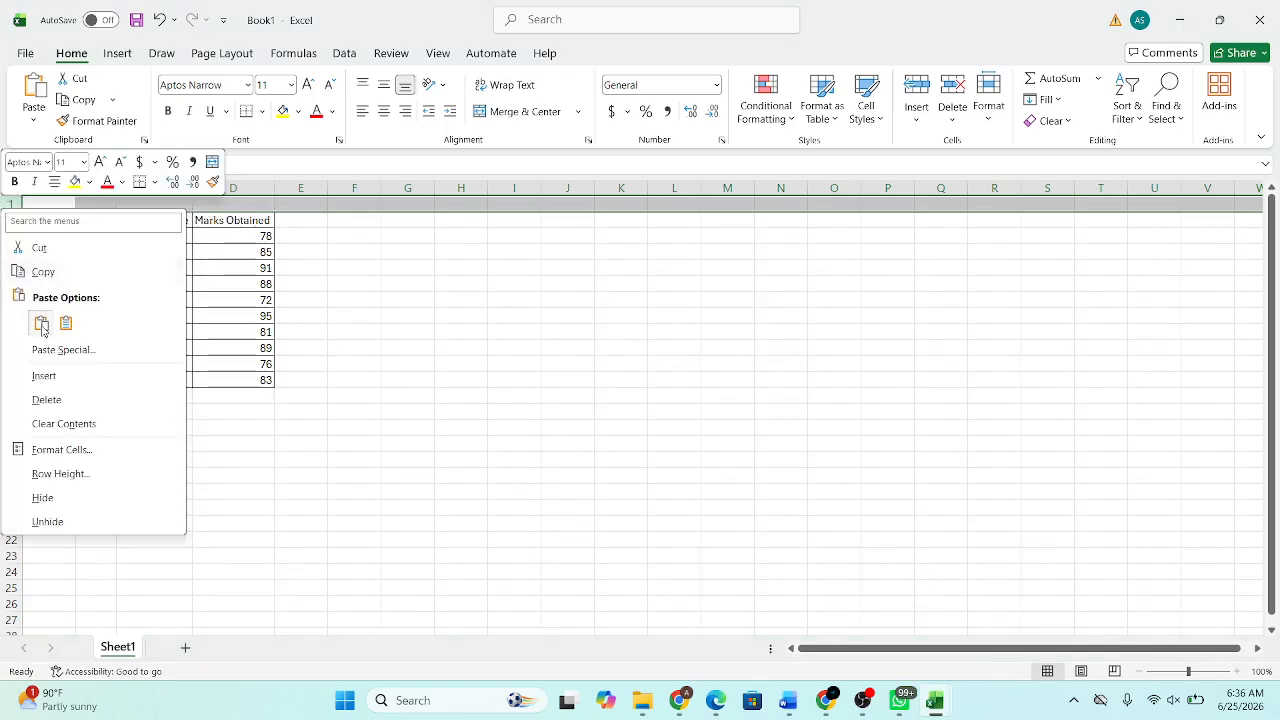
click(72, 382)
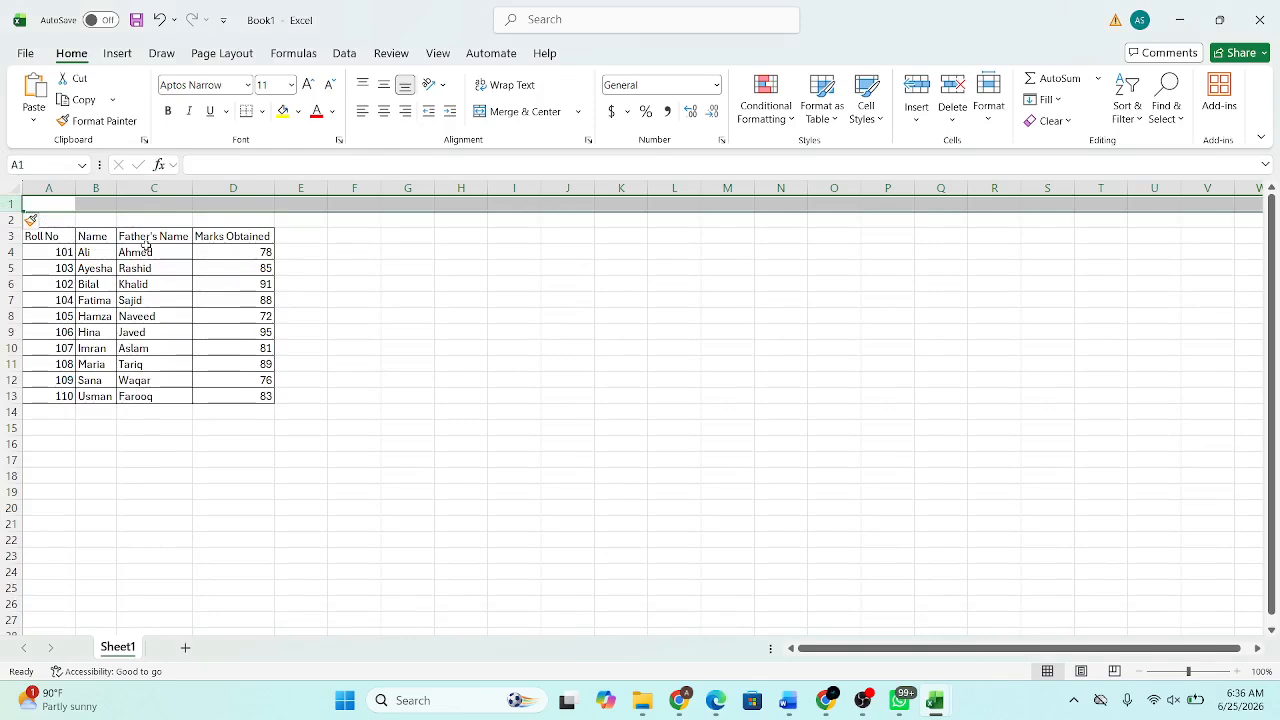
click(461, 350)
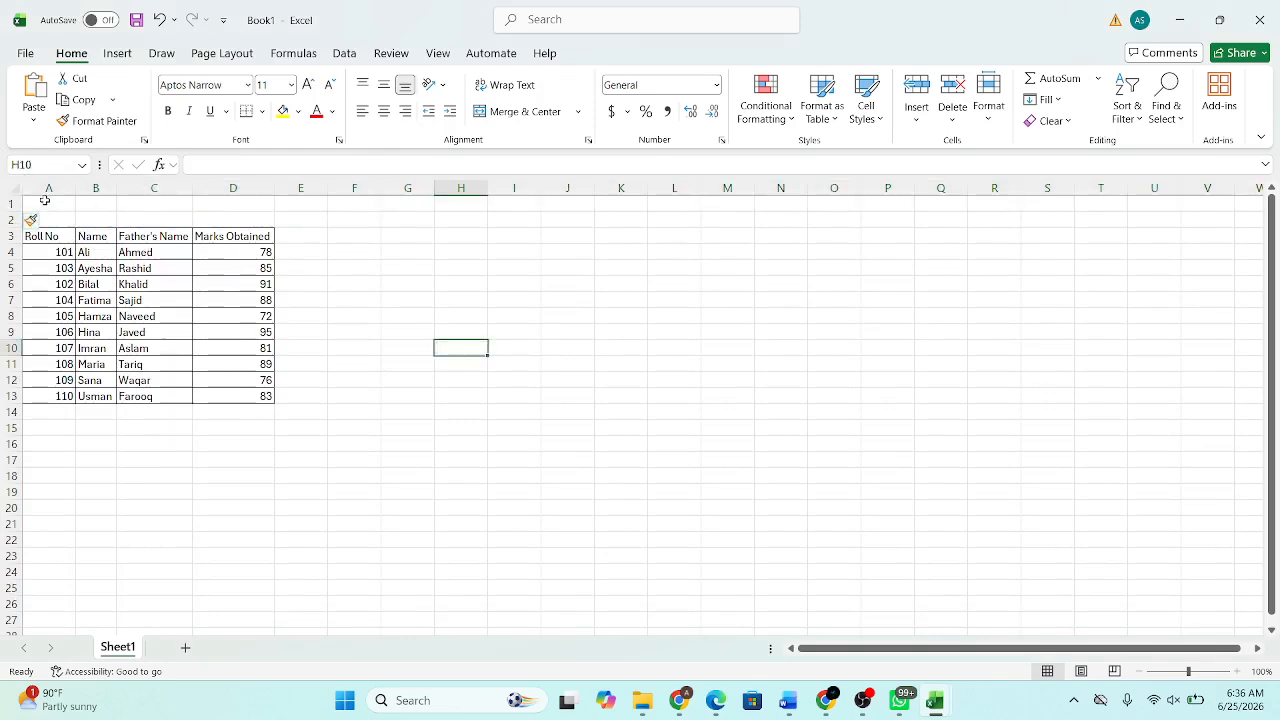
Step: Merge and center cells A1:D2 above the student table and enter the title "Marks database"
drag(45, 203, 225, 222)
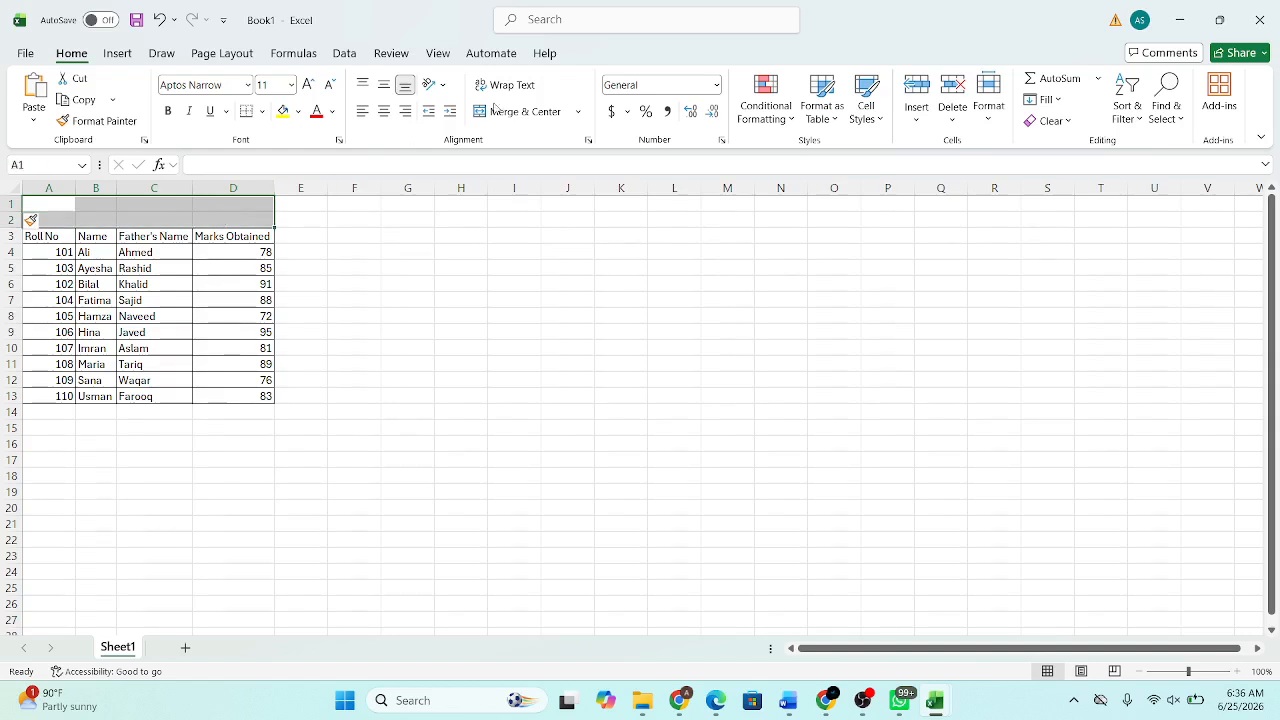
click(537, 112)
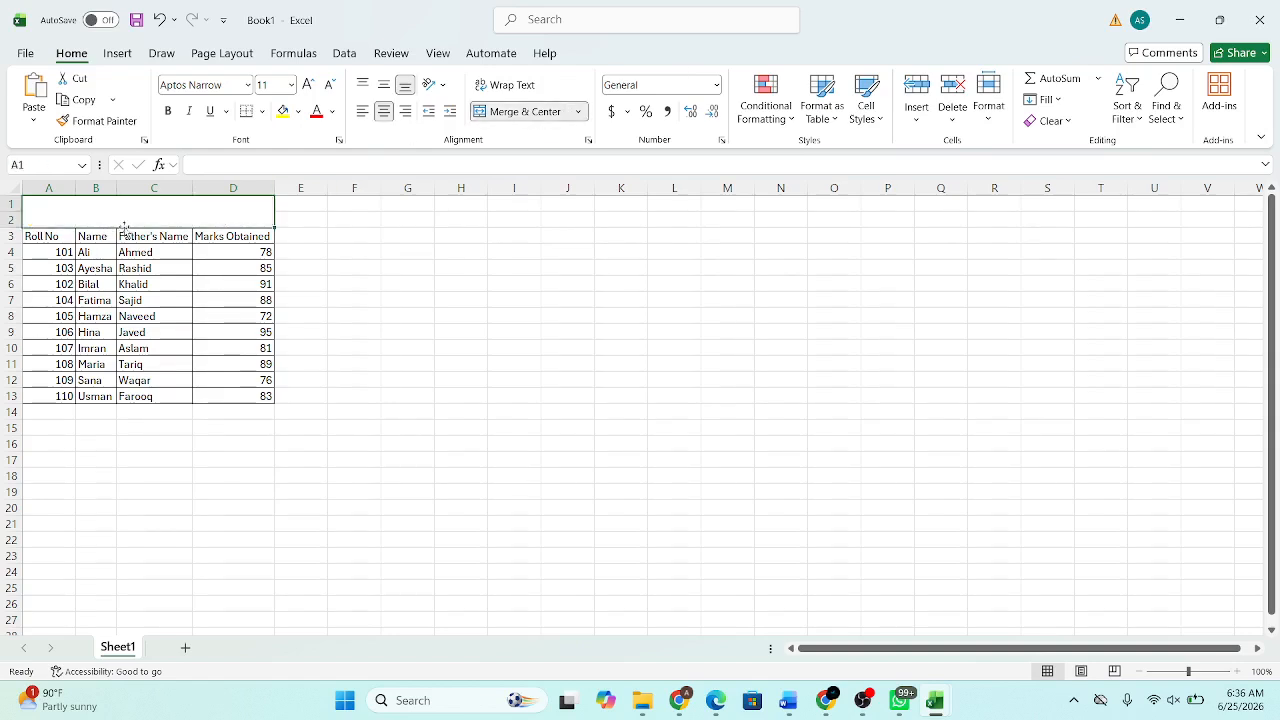
double_click(160, 212)
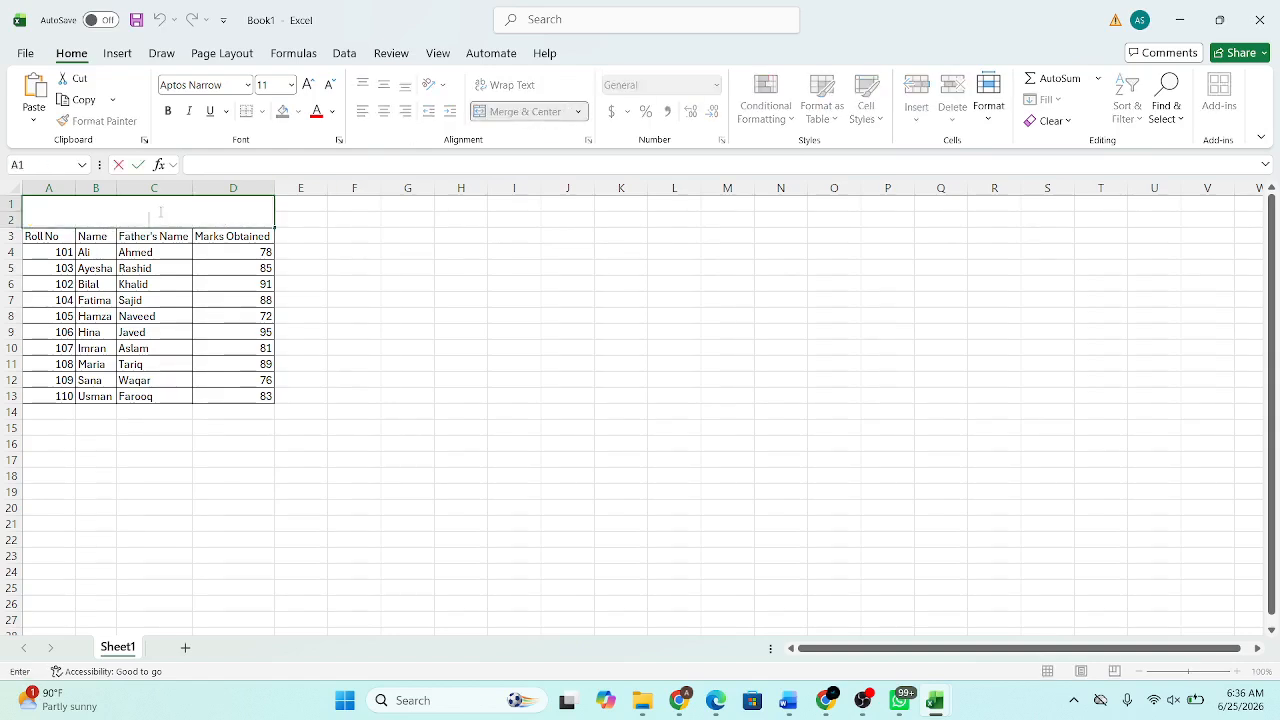
text(Marks d)
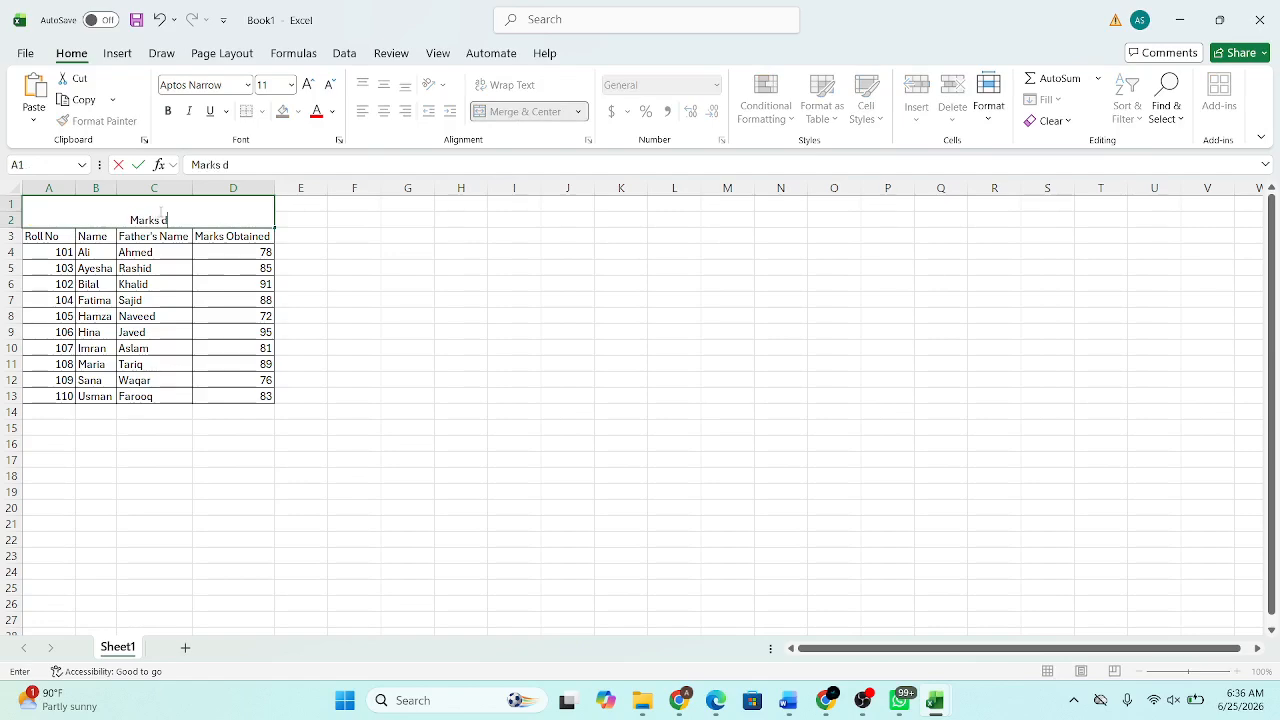
text(atabase)
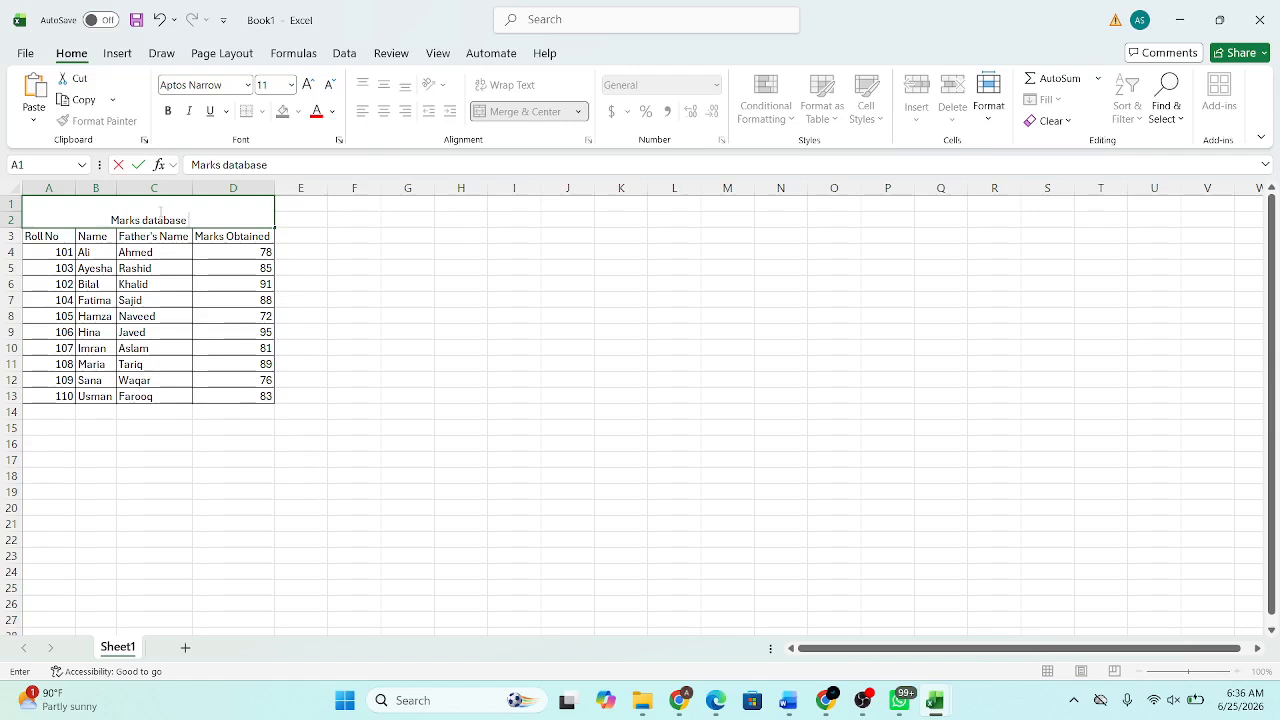
key(ctrl+Return)
click(324, 312)
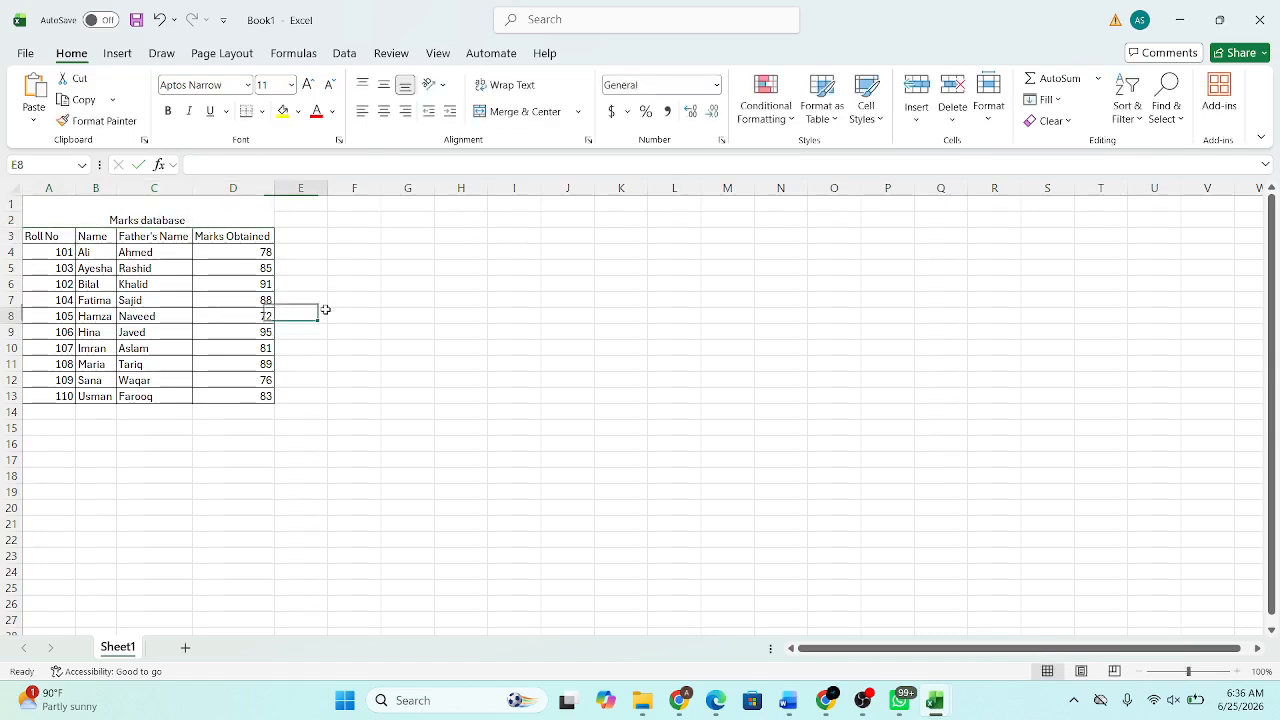
Step: Apply thick outside borders around the title and student table in A1:D13
drag(161, 207, 197, 397)
click(262, 111)
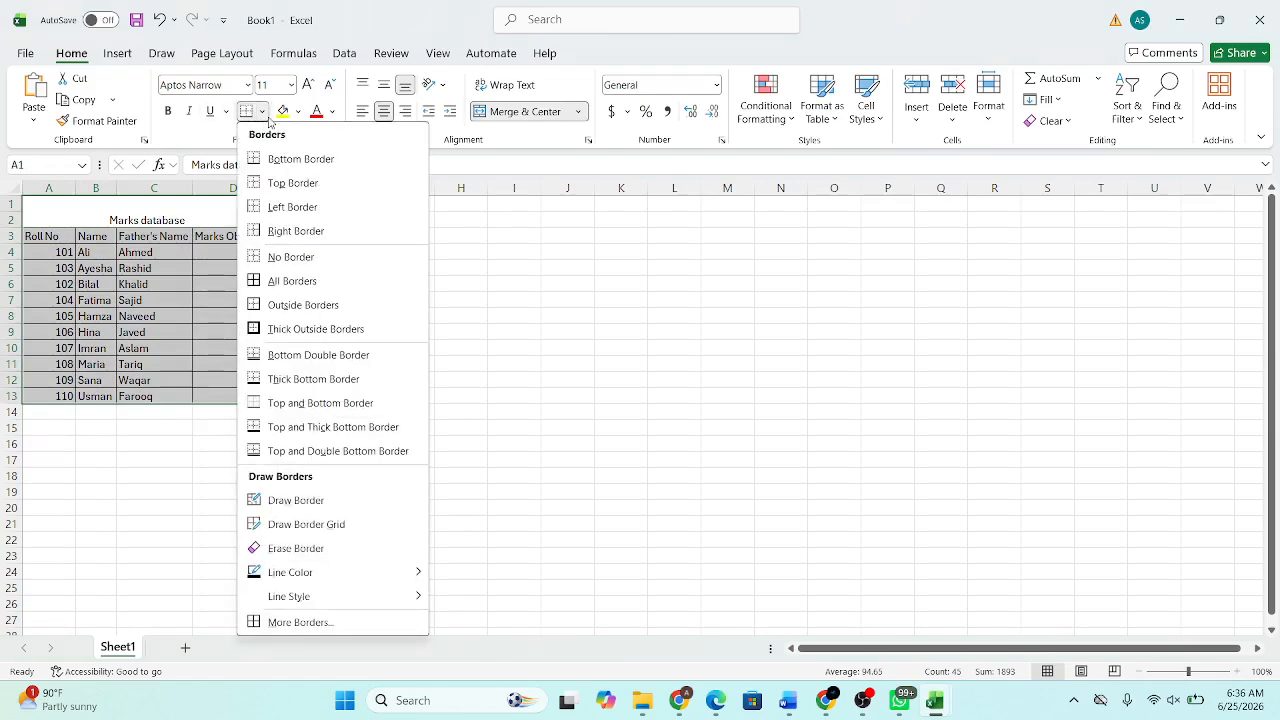
click(258, 328)
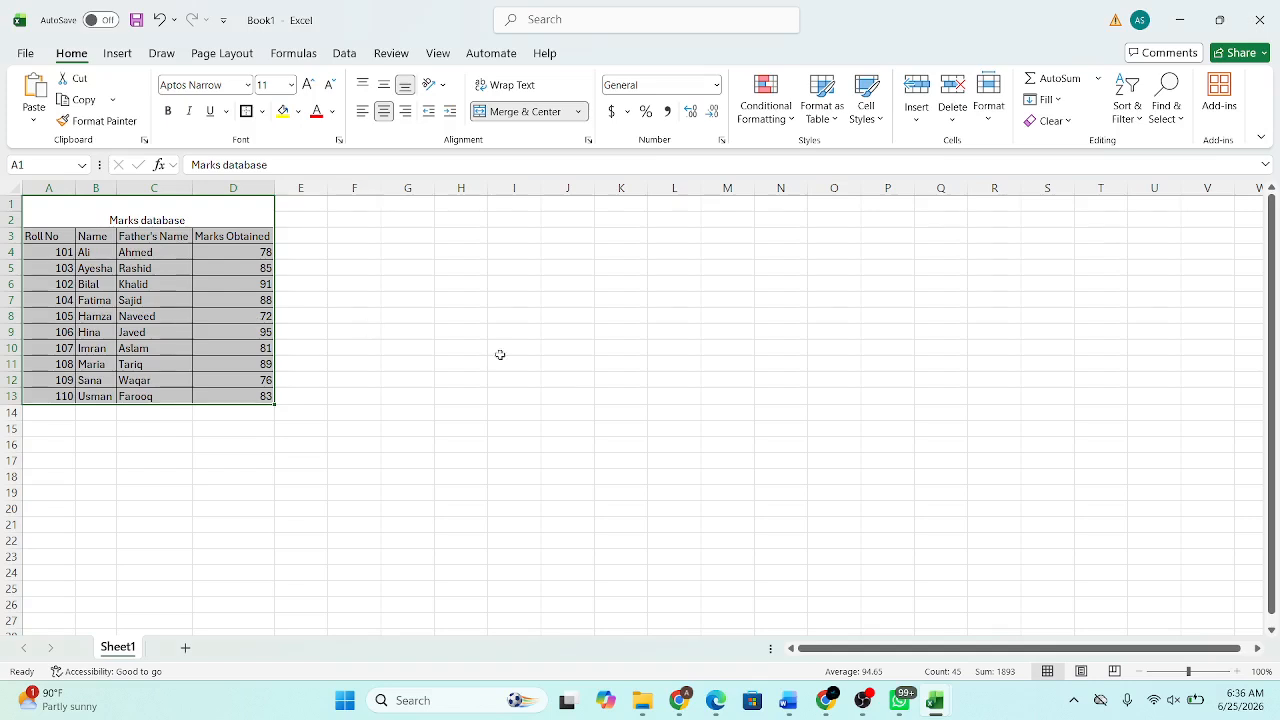
click(585, 396)
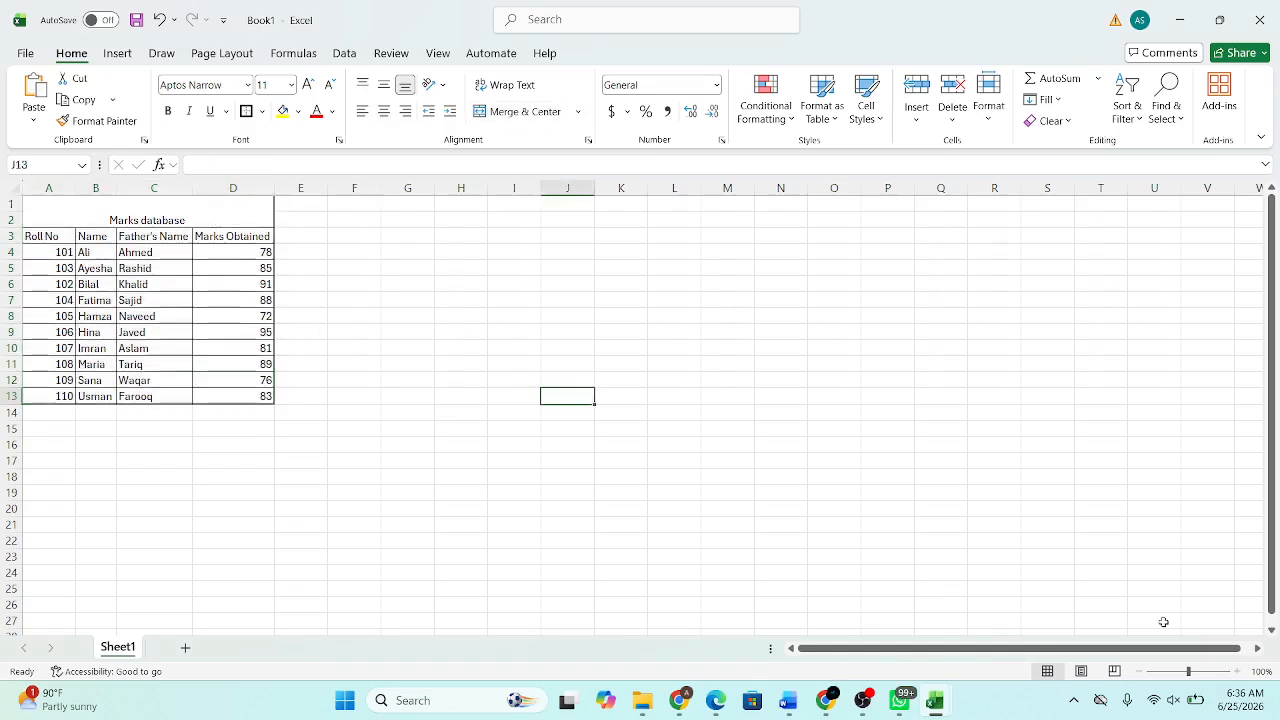
Step: Turn on filtering for the table's header row, row 3
drag(1189, 677, 1205, 674)
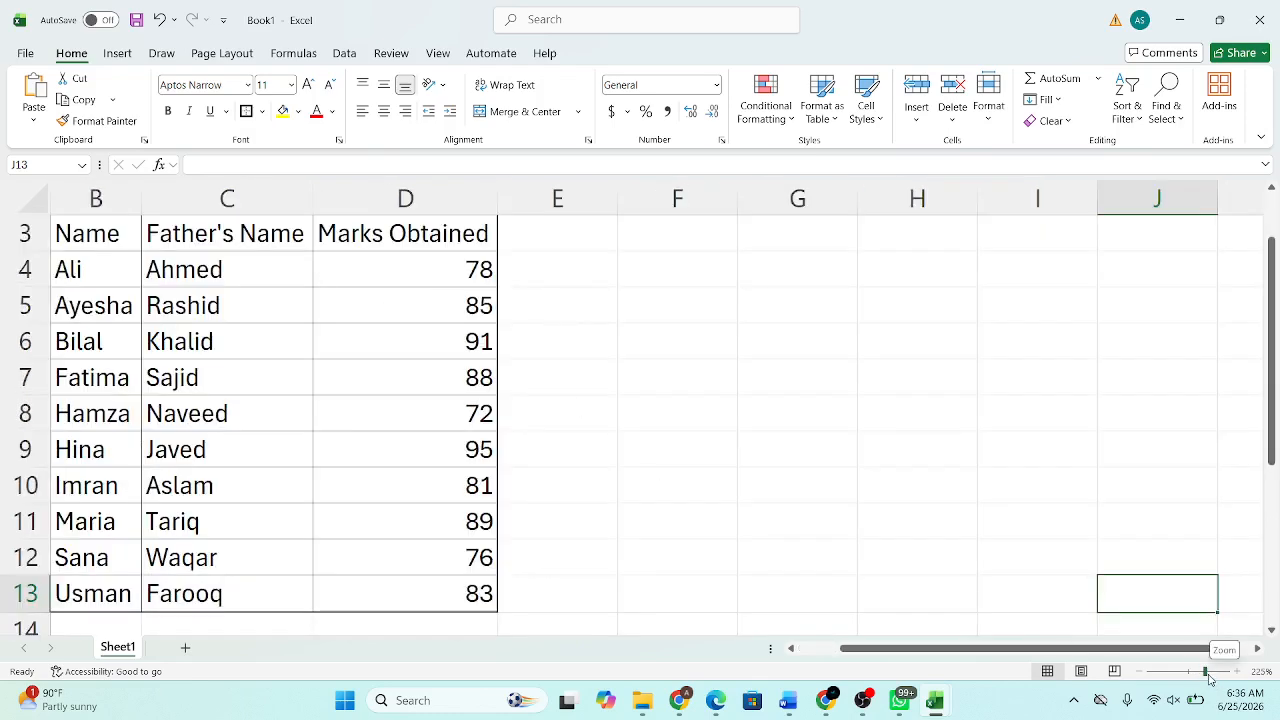
drag(1207, 676, 1209, 677)
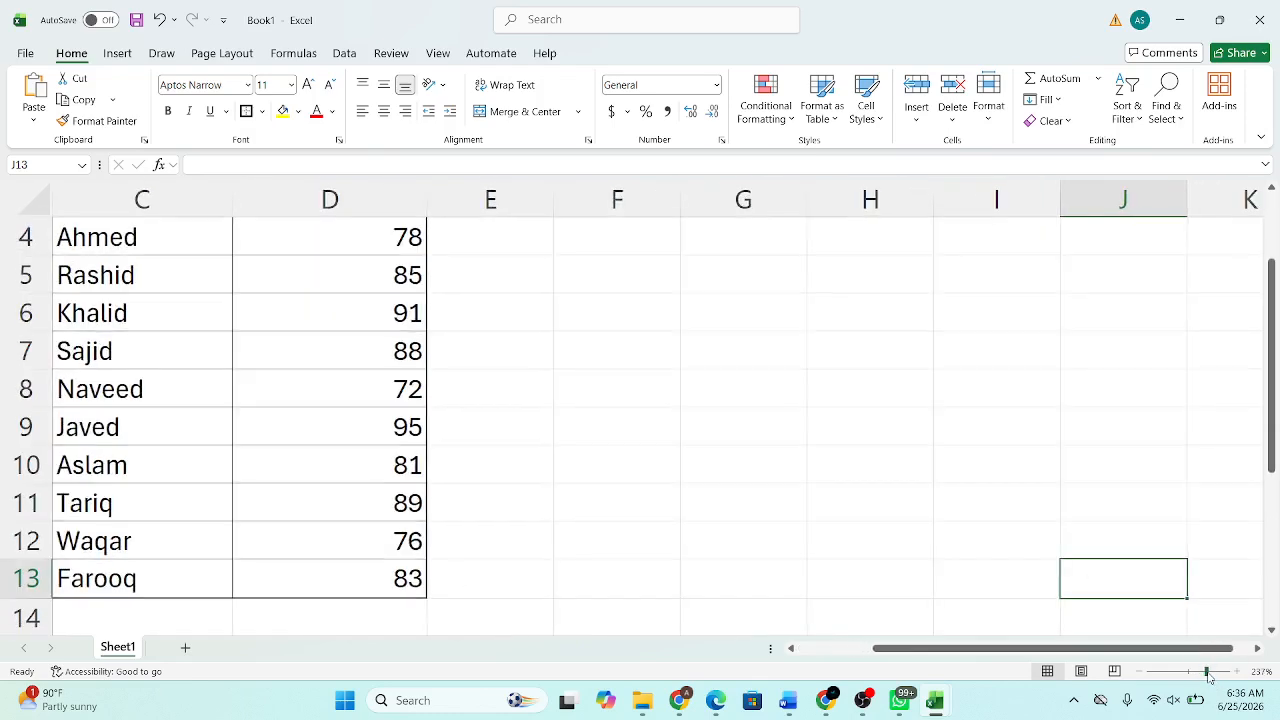
click(1140, 677)
click(1140, 677)
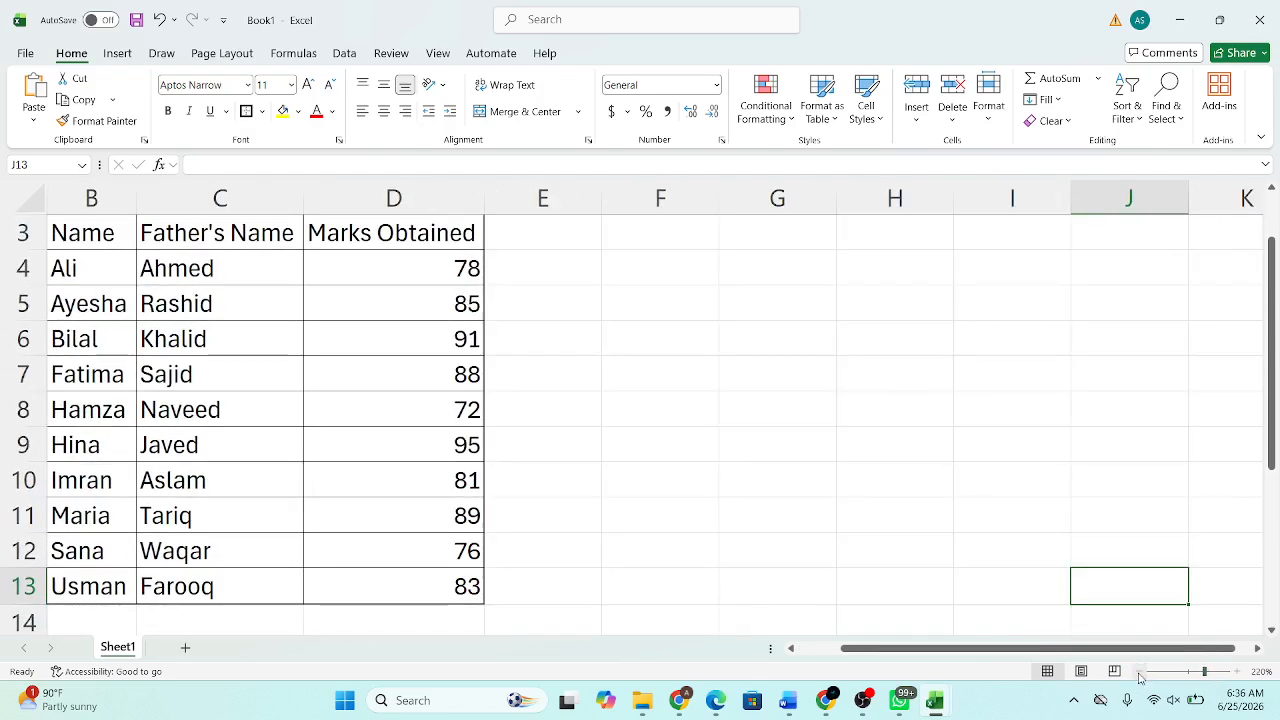
click(1140, 677)
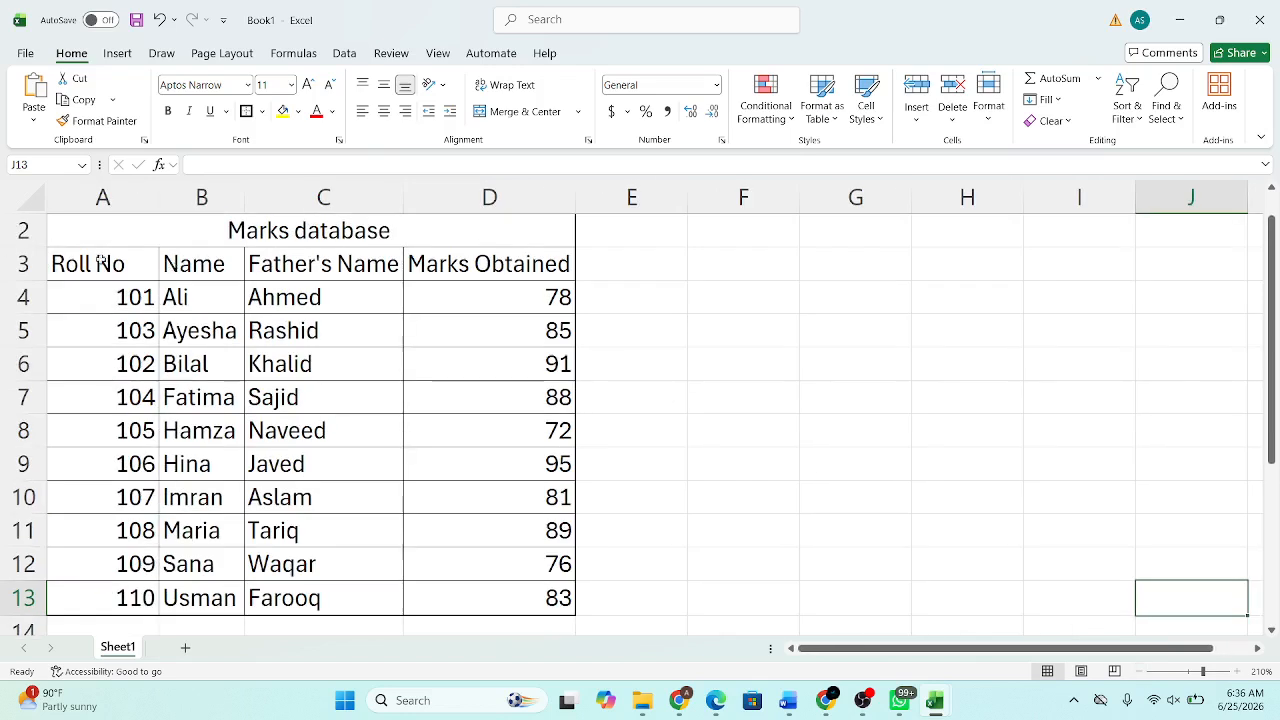
click(12, 264)
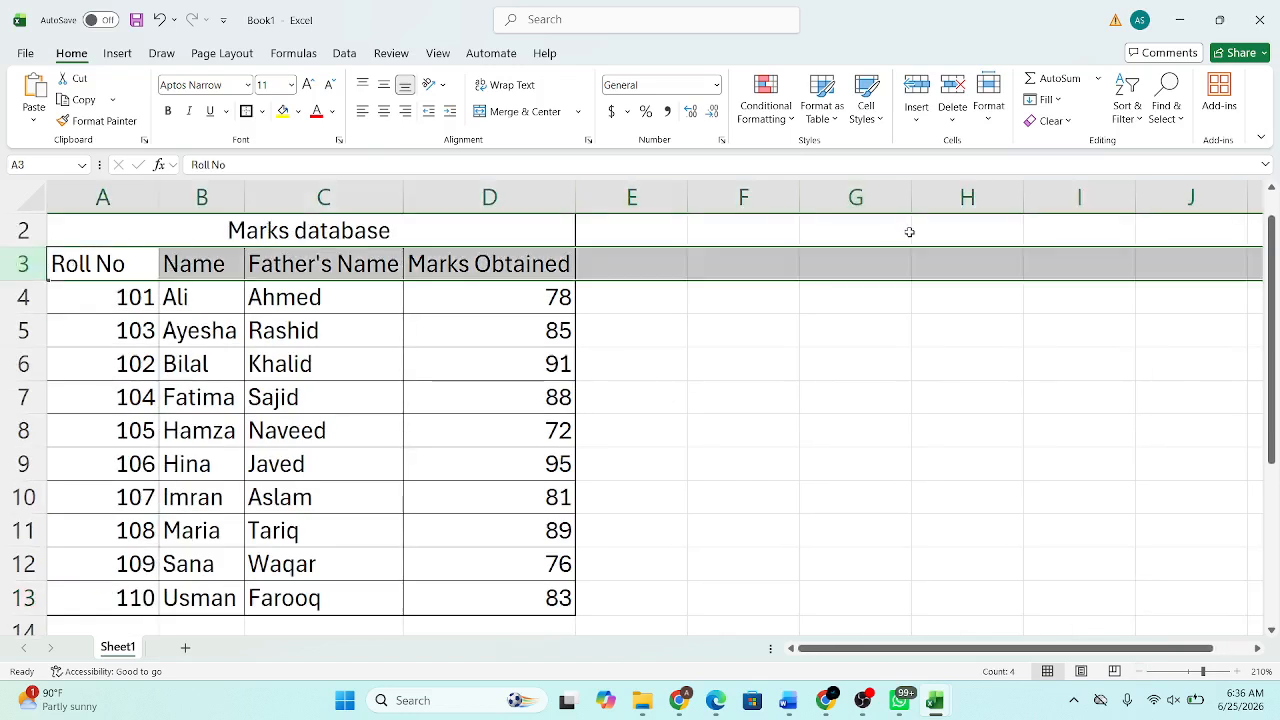
click(1126, 108)
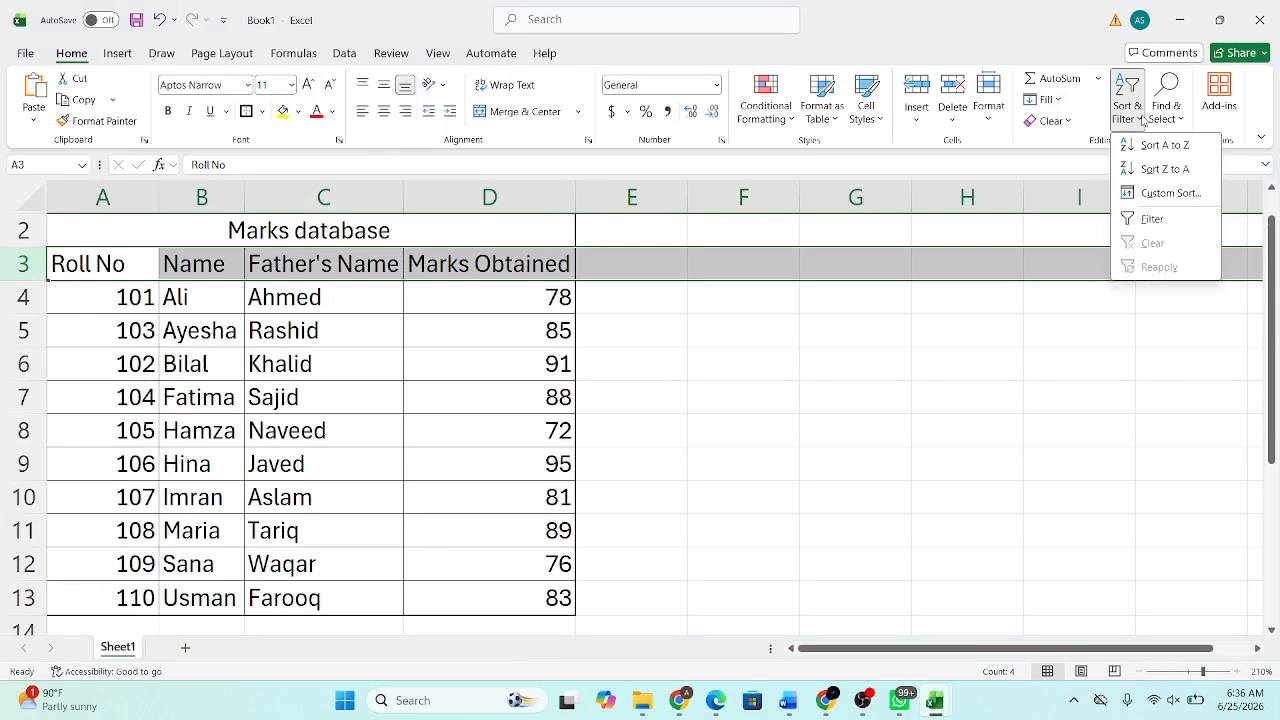
click(1148, 219)
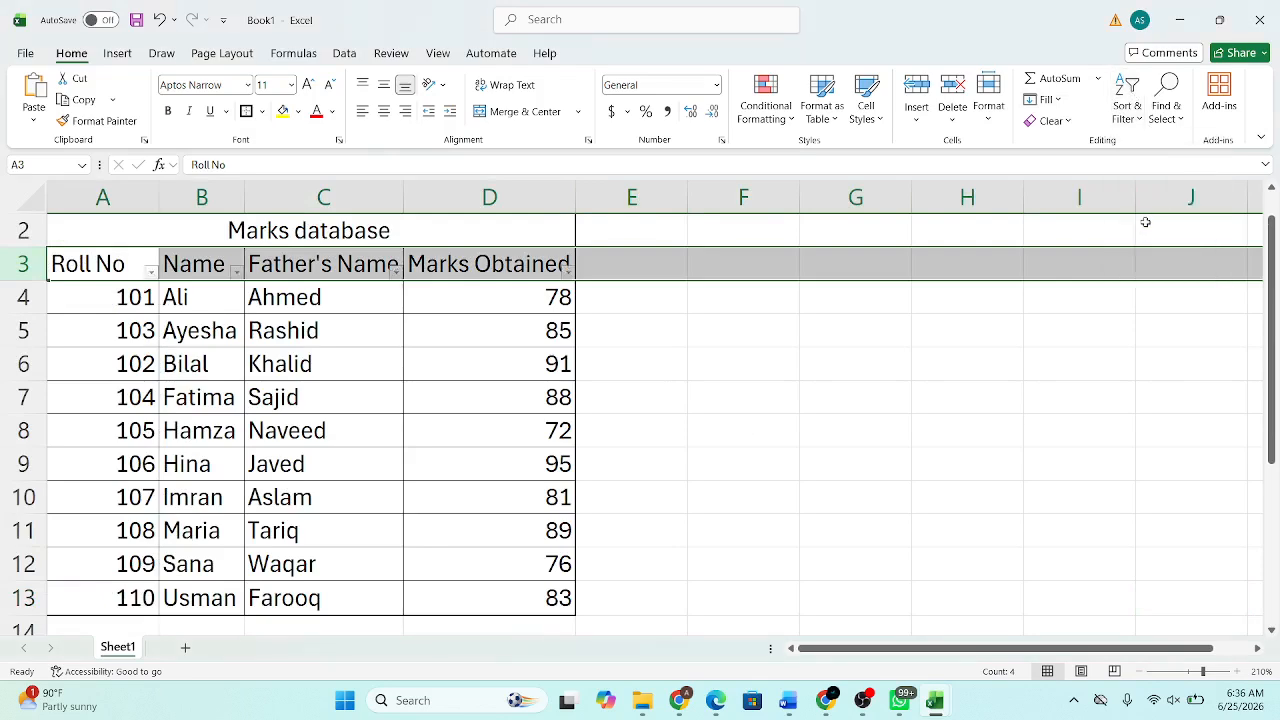
click(702, 362)
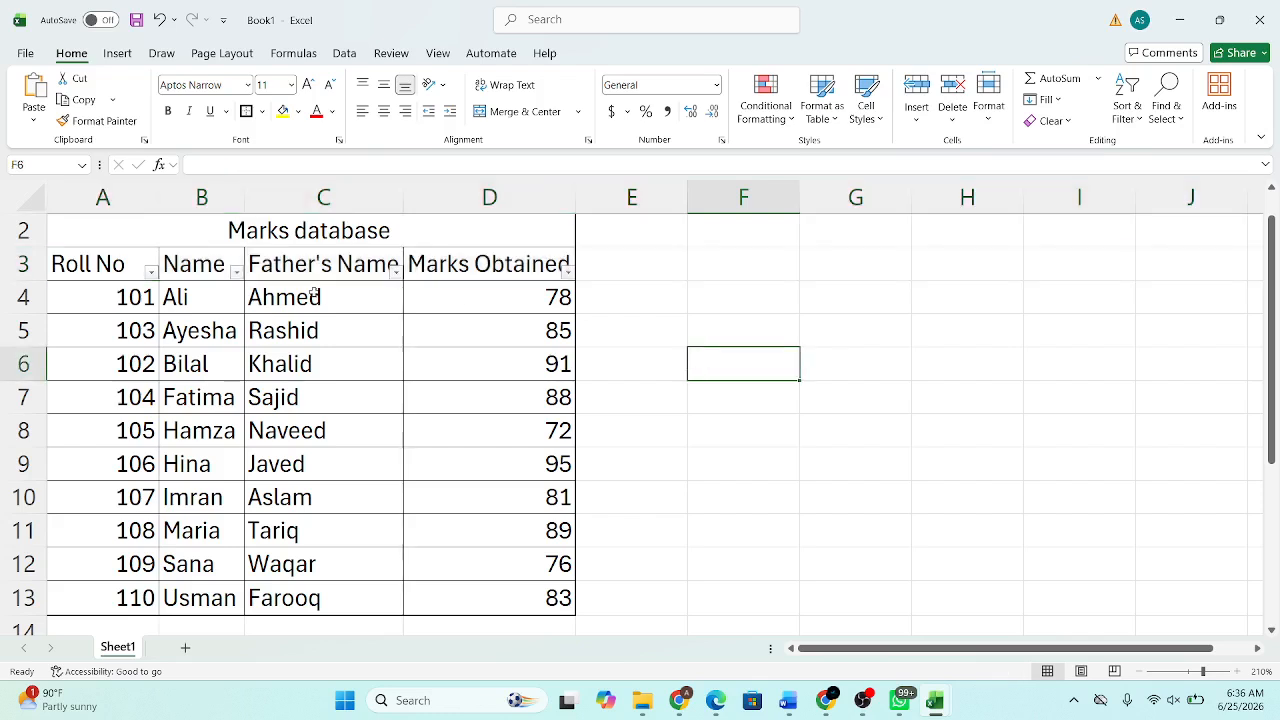
Step: Examine the sort and filter options of the Roll No and Name columns and the Sort & Filter choices for the header row
click(151, 271)
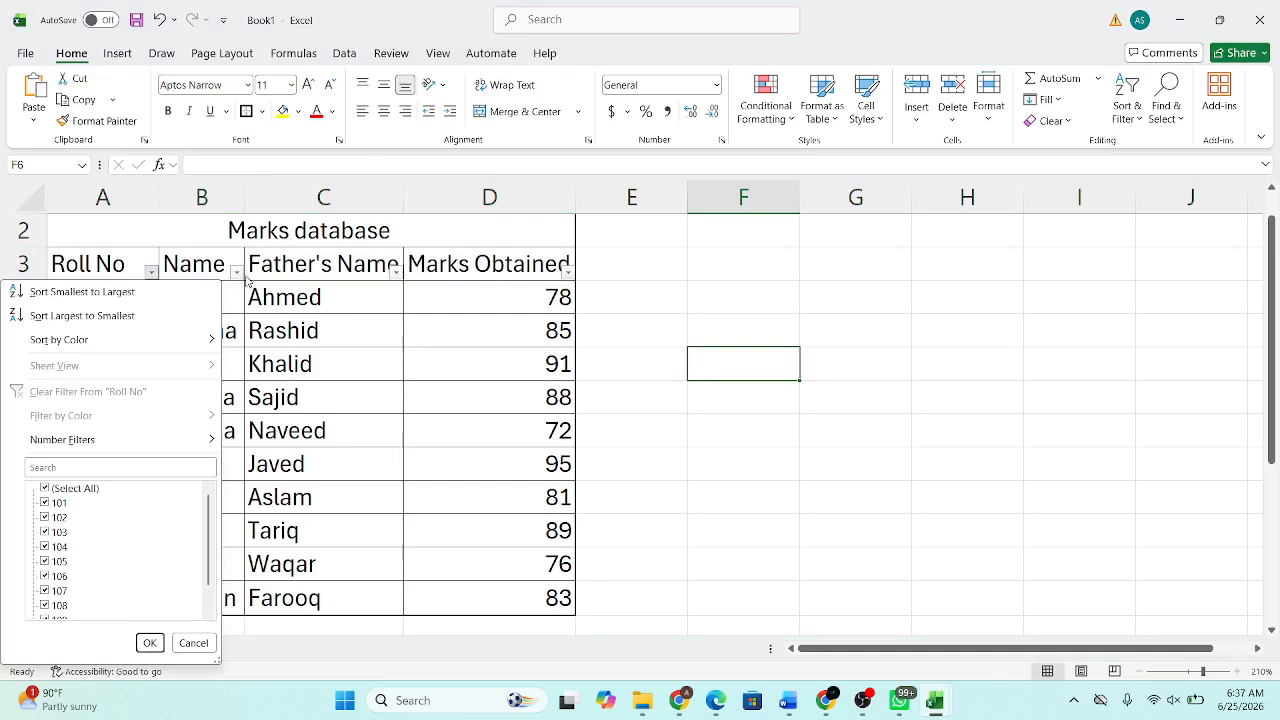
key(Escape)
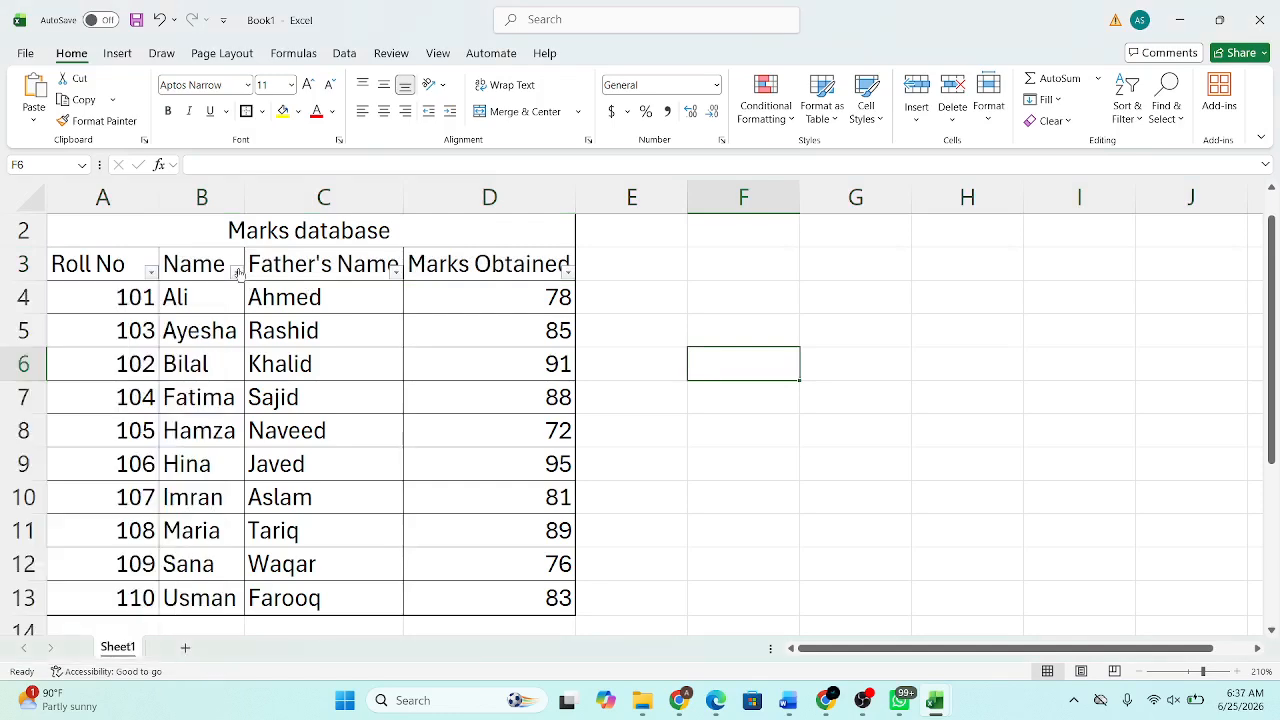
click(237, 271)
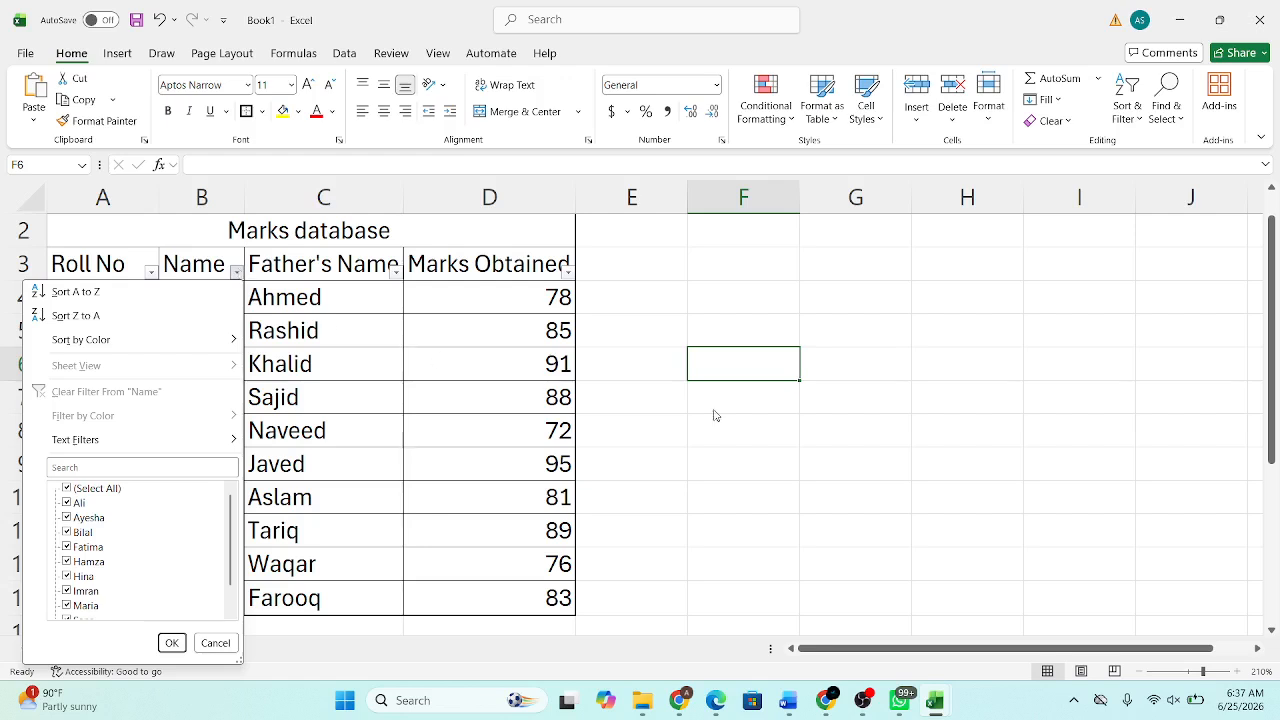
key(Escape)
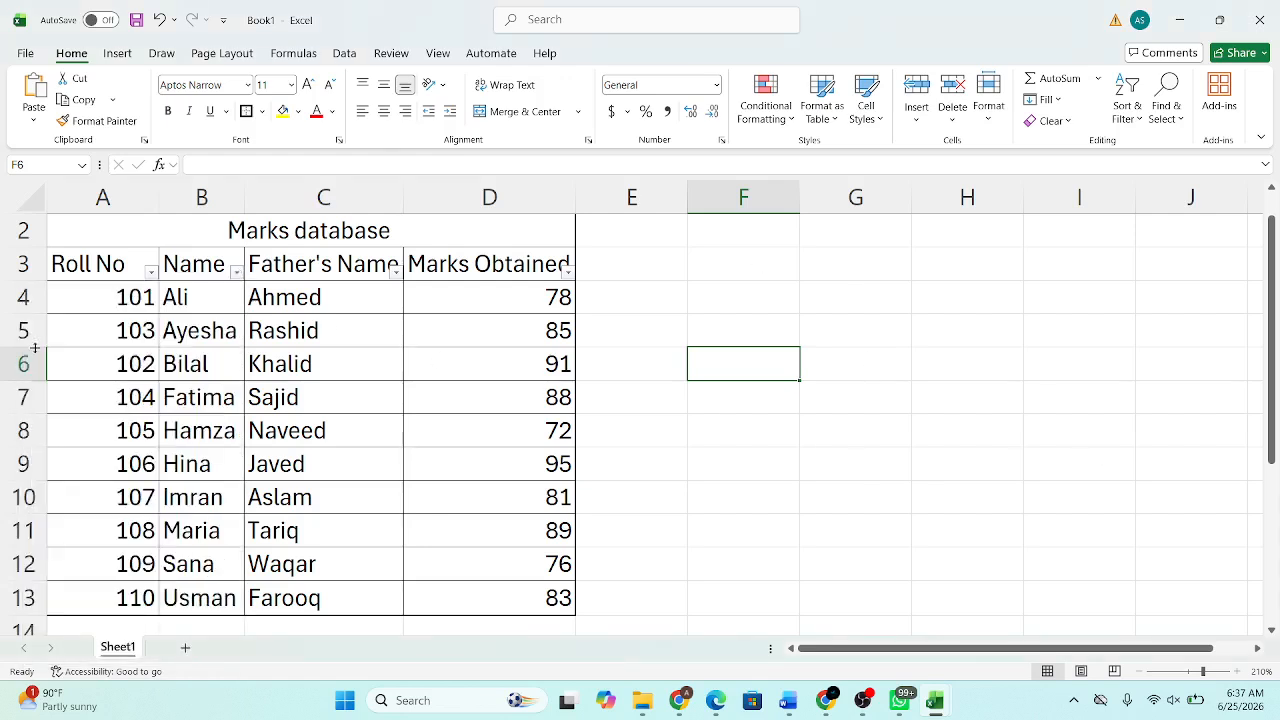
drag(62, 267, 496, 262)
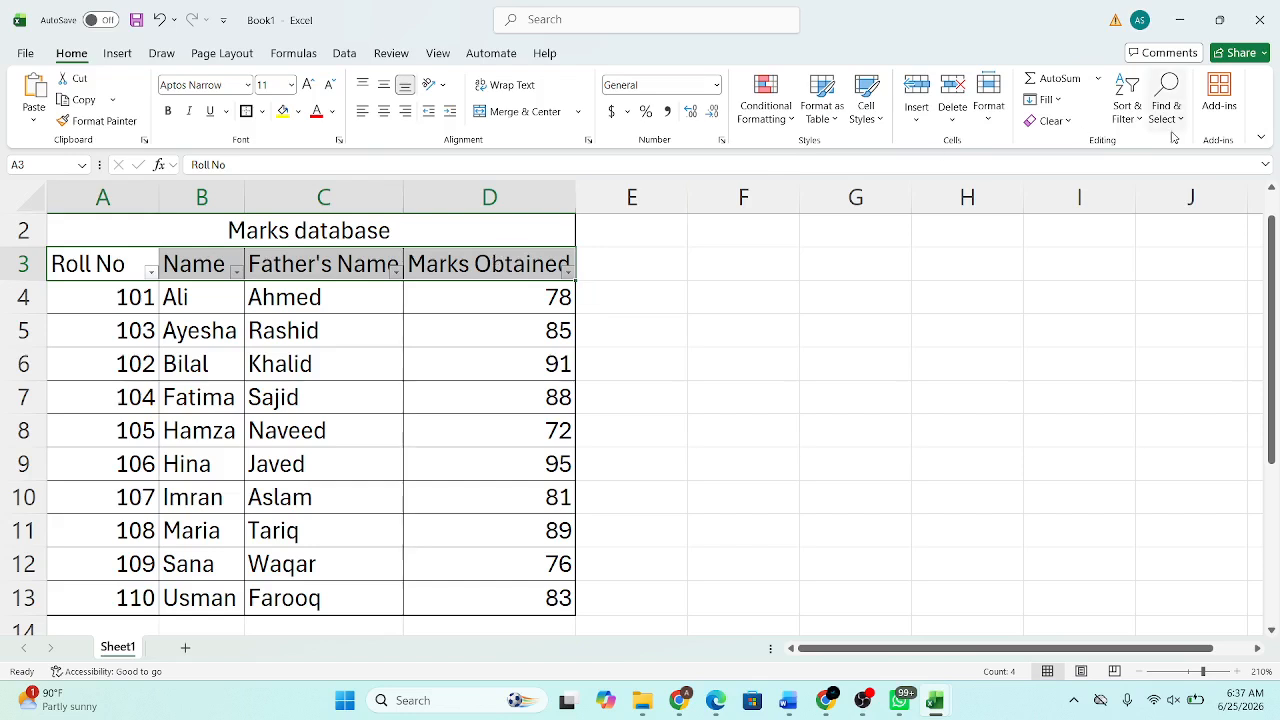
click(1140, 117)
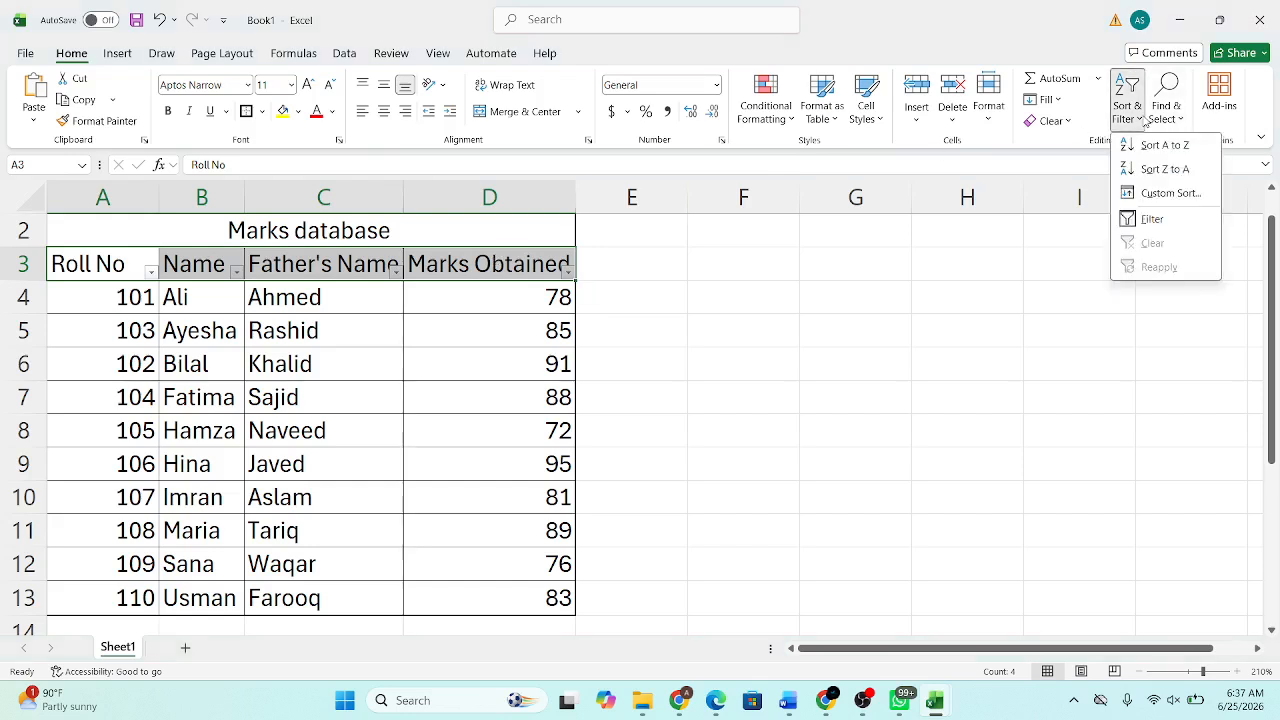
click(763, 423)
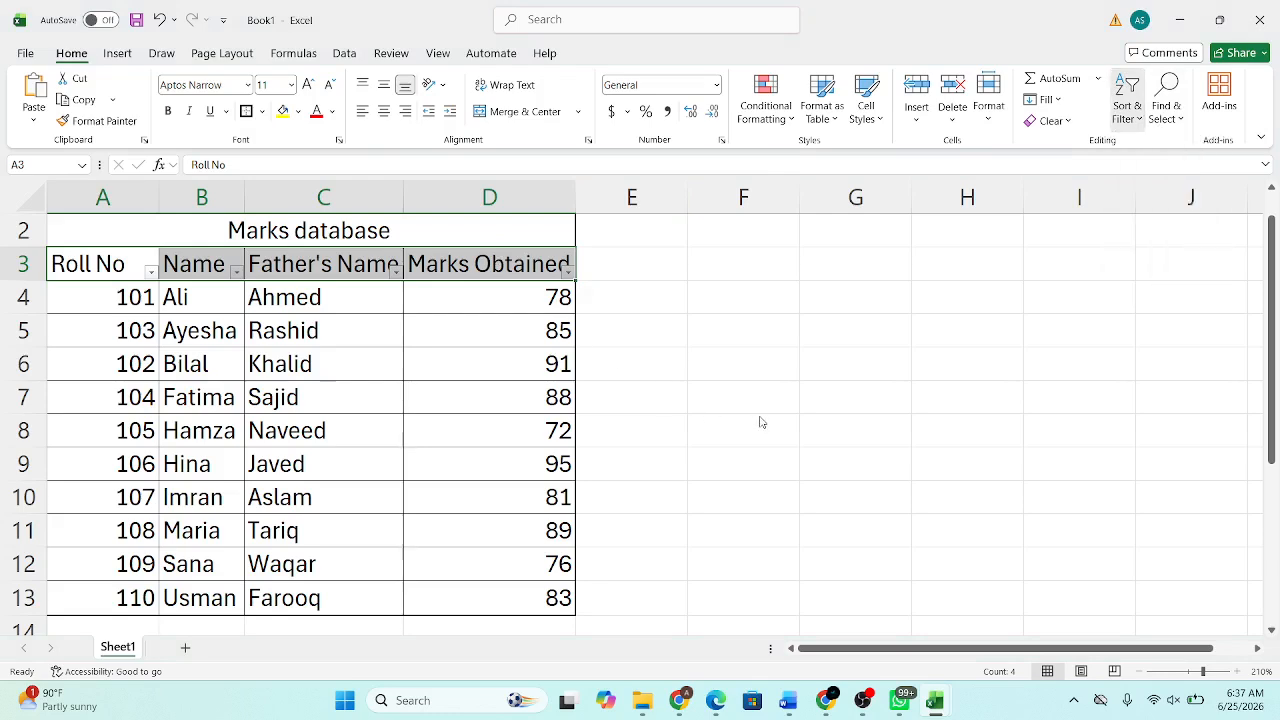
click(142, 267)
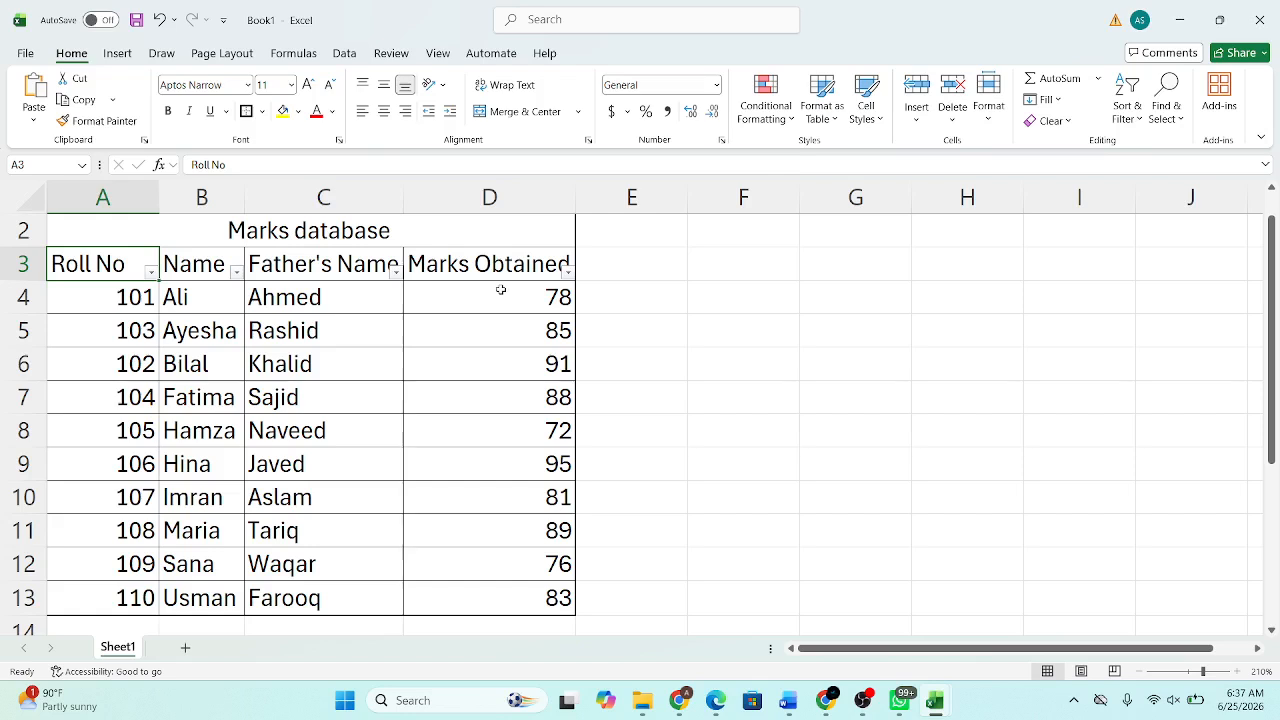
drag(520, 263, 122, 274)
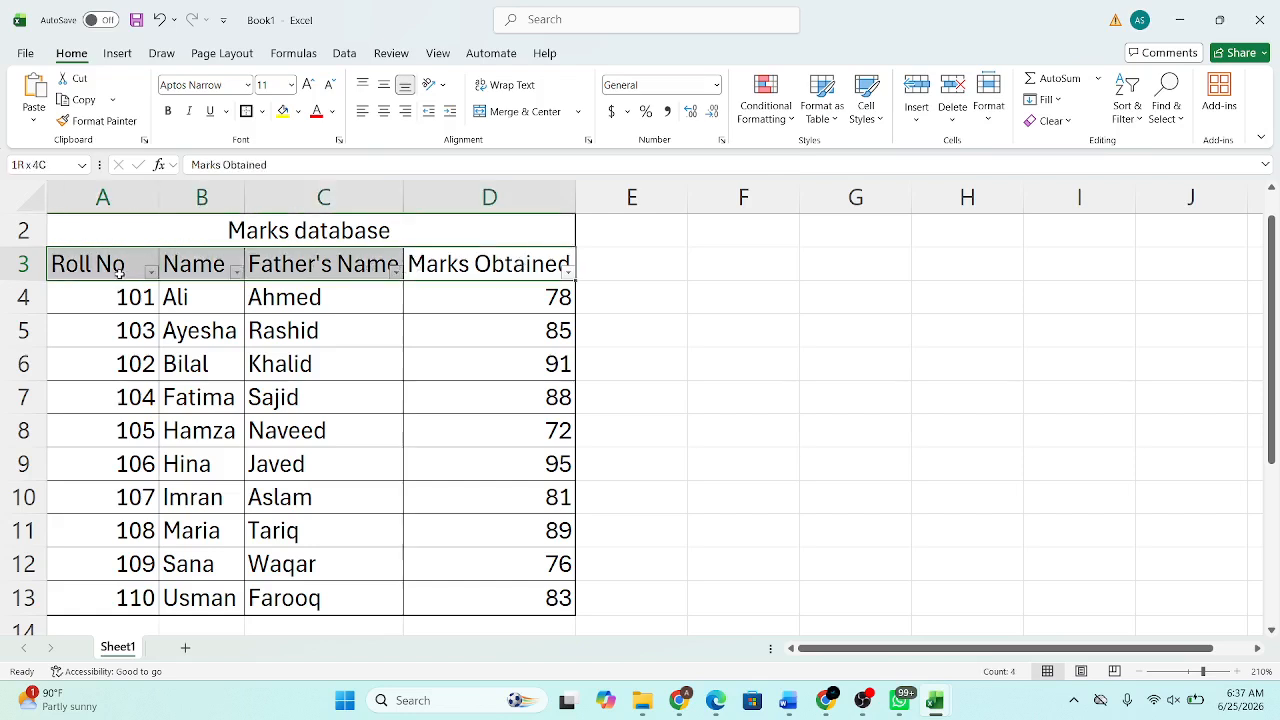
click(894, 322)
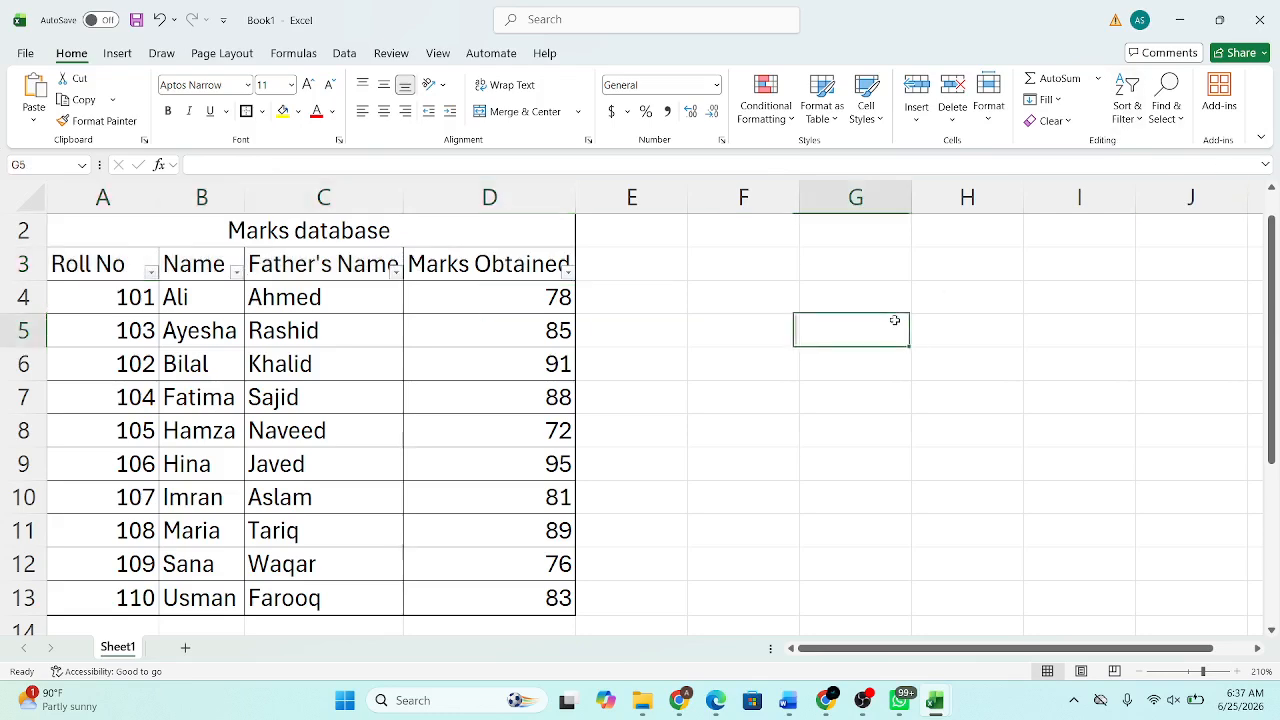
Step: Sort the table by Marks Obtained from smallest to largest, and re-sort it from largest to smallest
click(567, 272)
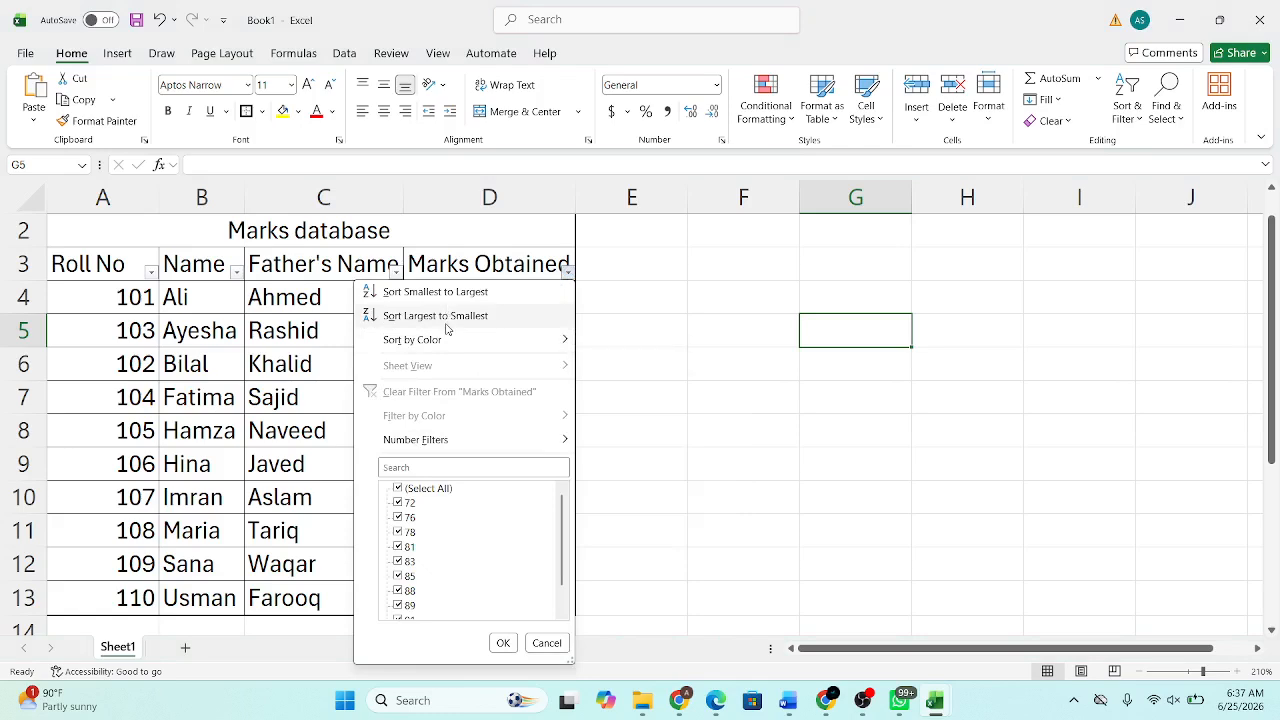
click(463, 293)
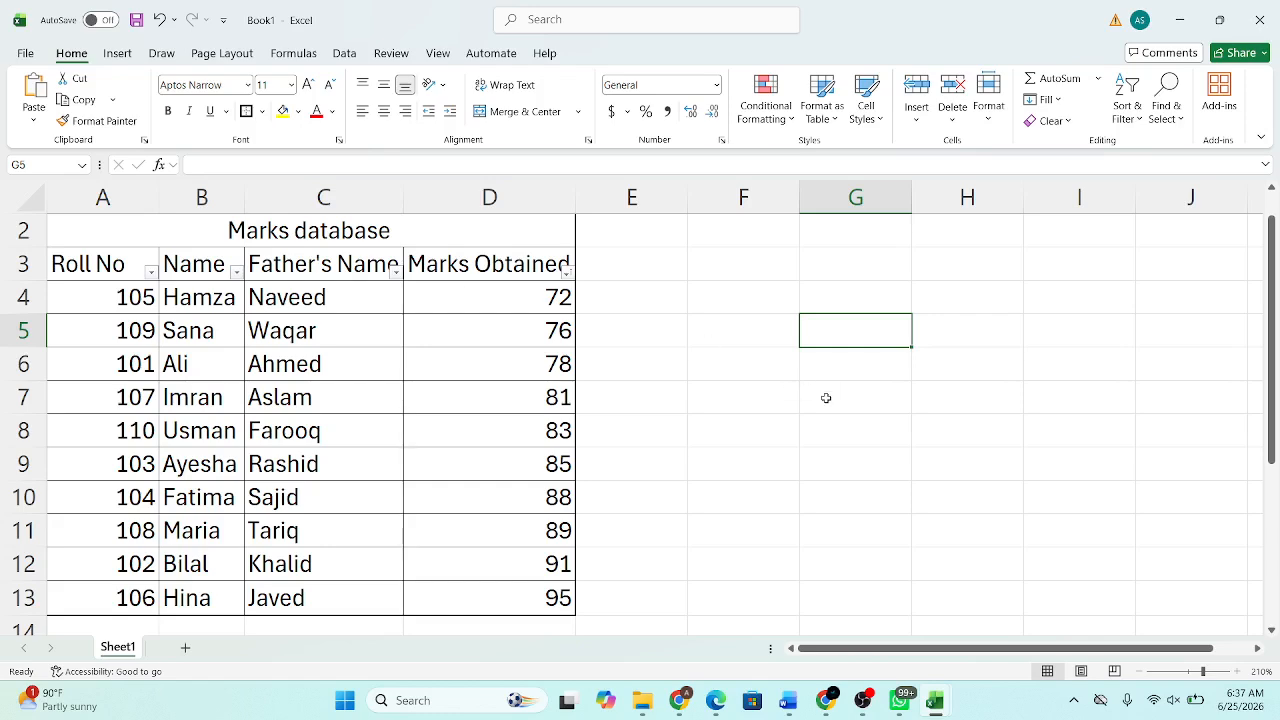
click(567, 272)
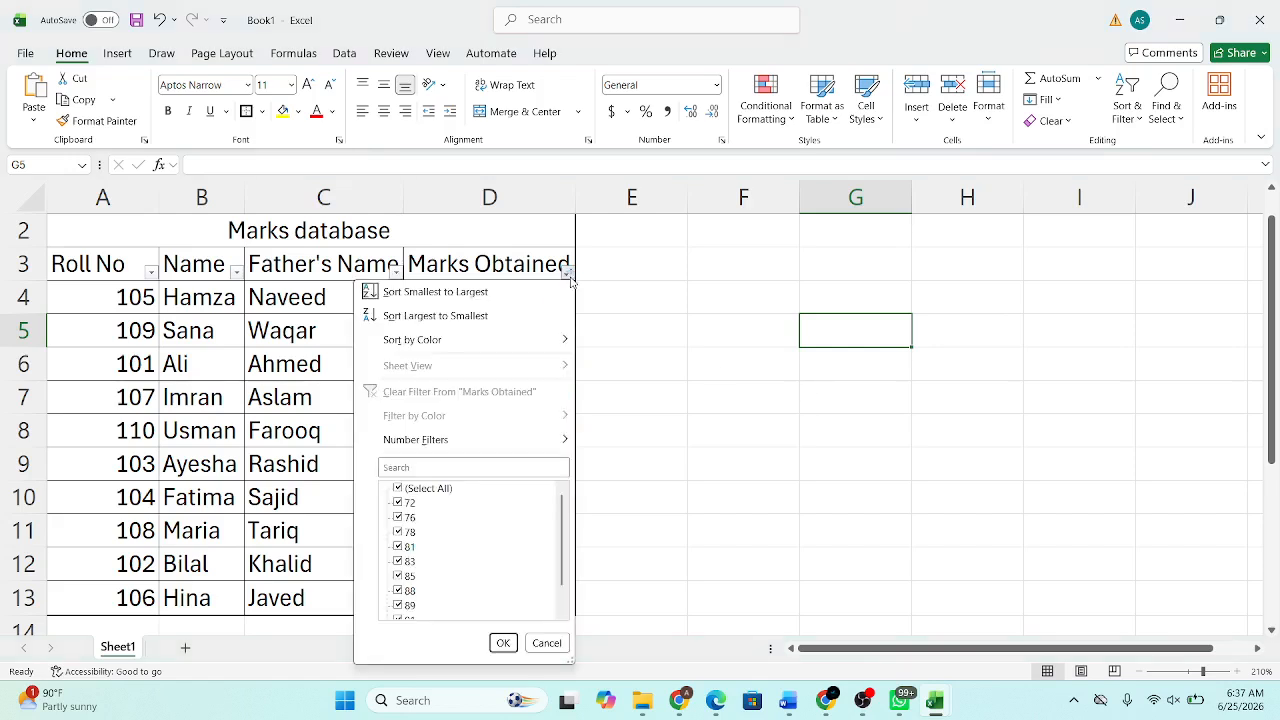
click(462, 316)
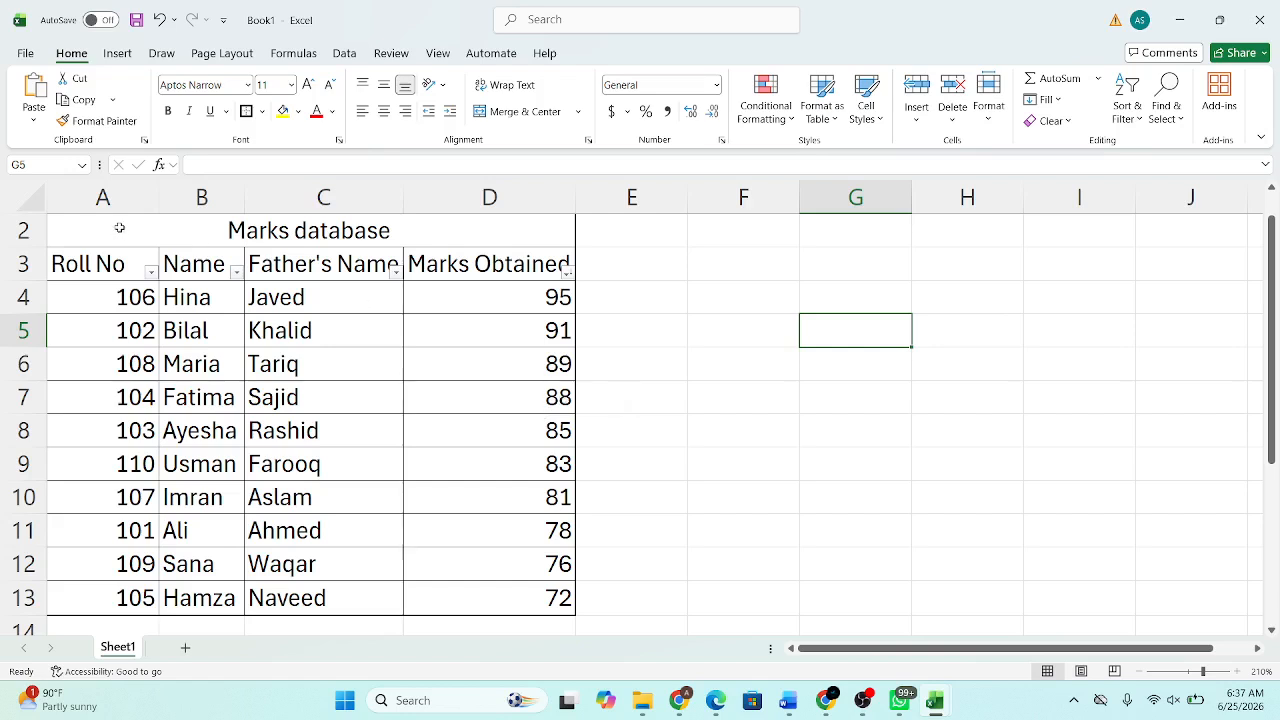
Step: Sort the table by Father's Name from A to Z, and re-sort it from Z to A
click(396, 273)
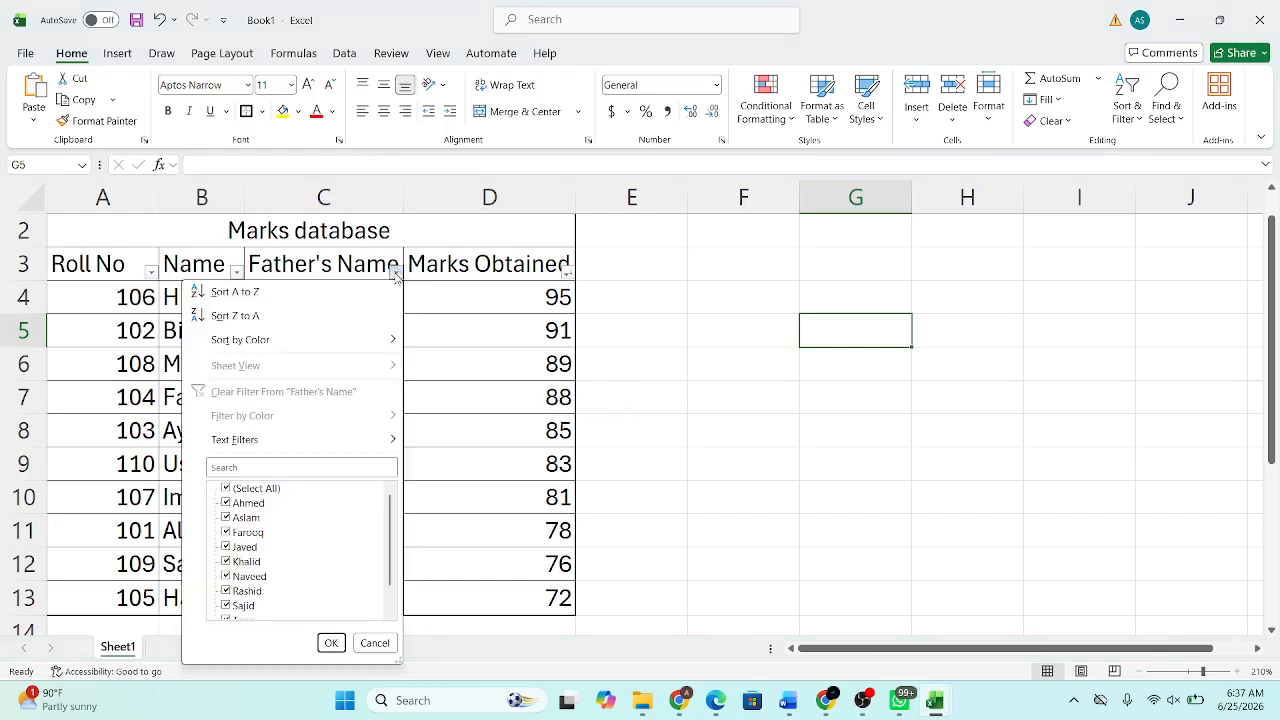
click(313, 293)
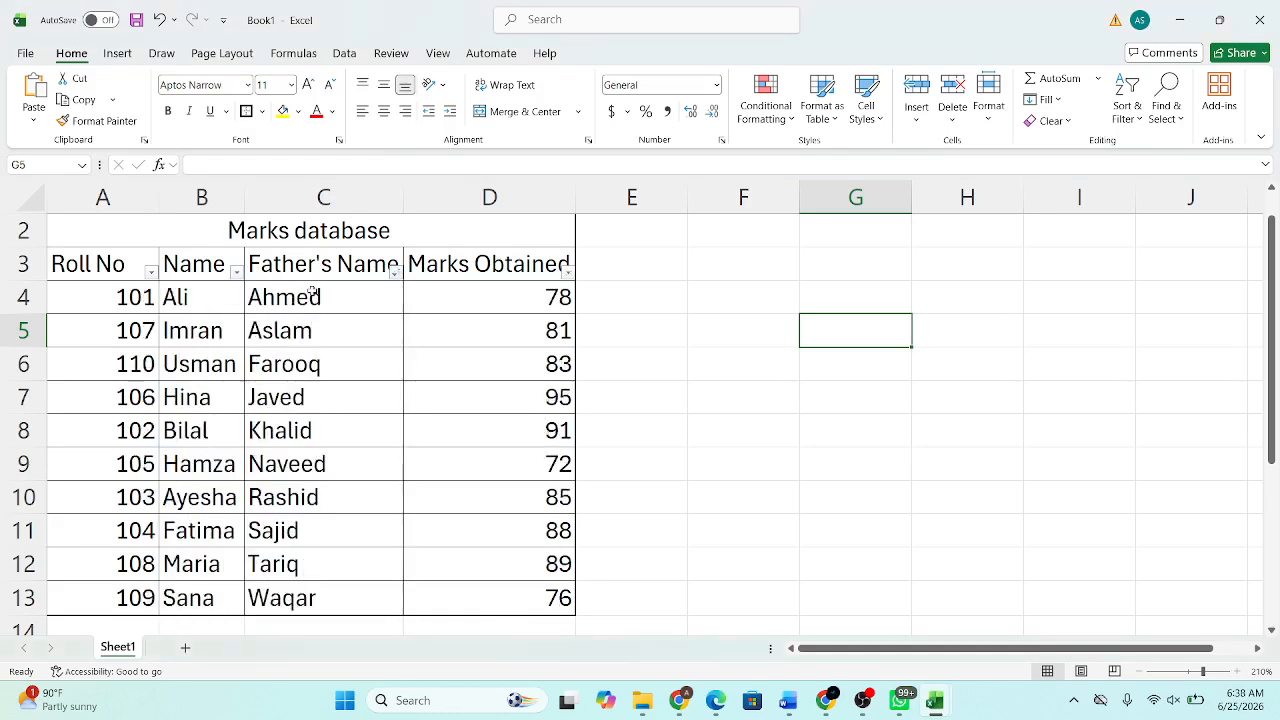
click(396, 273)
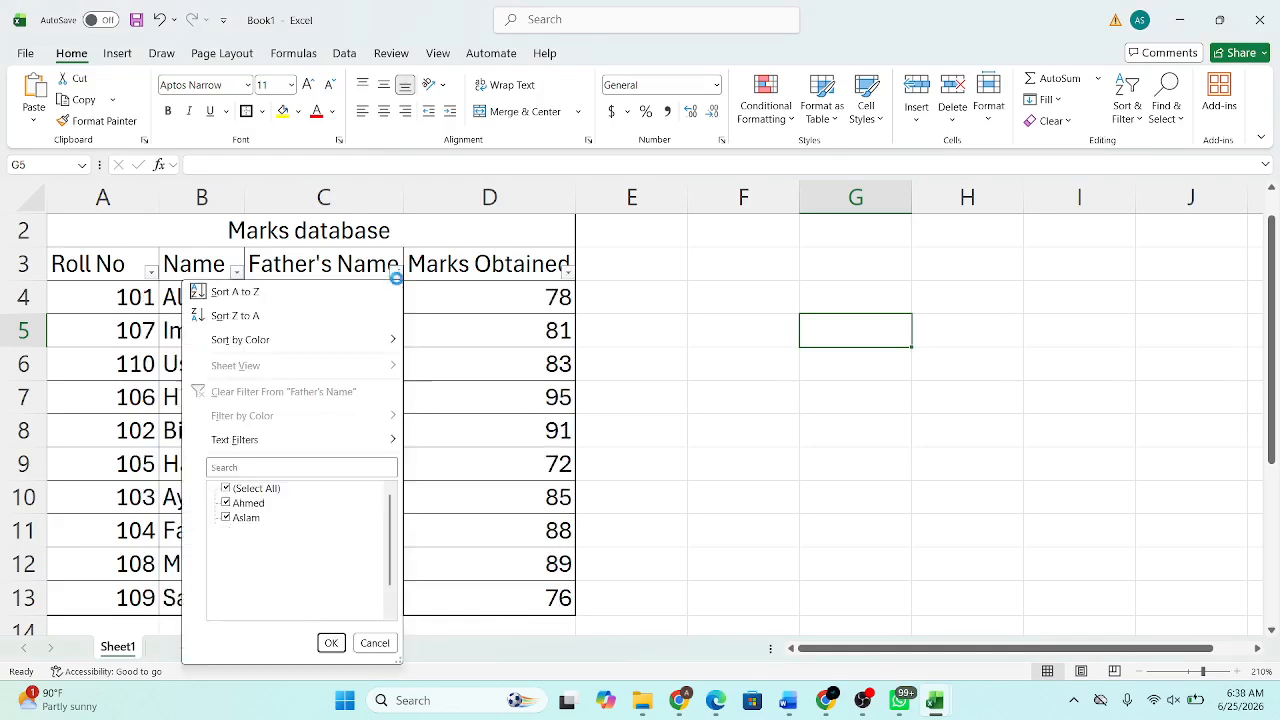
click(285, 316)
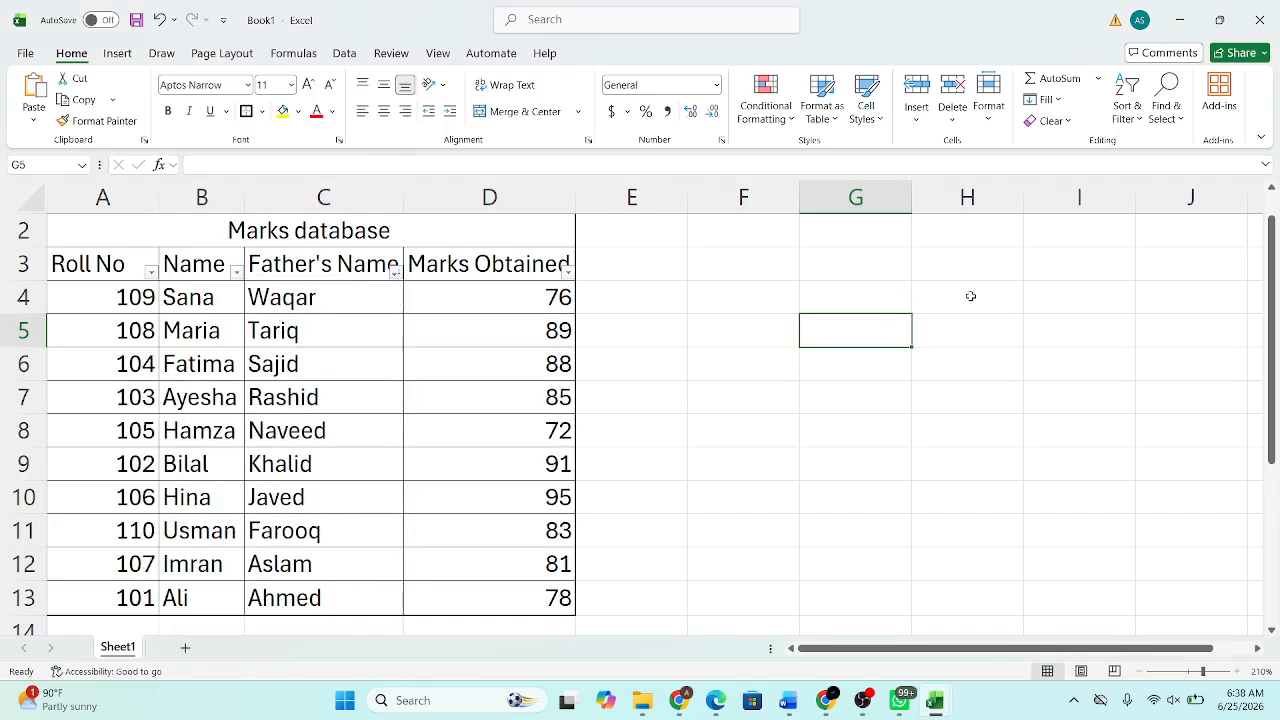
Step: Clear the sort state currently applied to the marks table's Father's Name column
drag(1268, 310, 1275, 290)
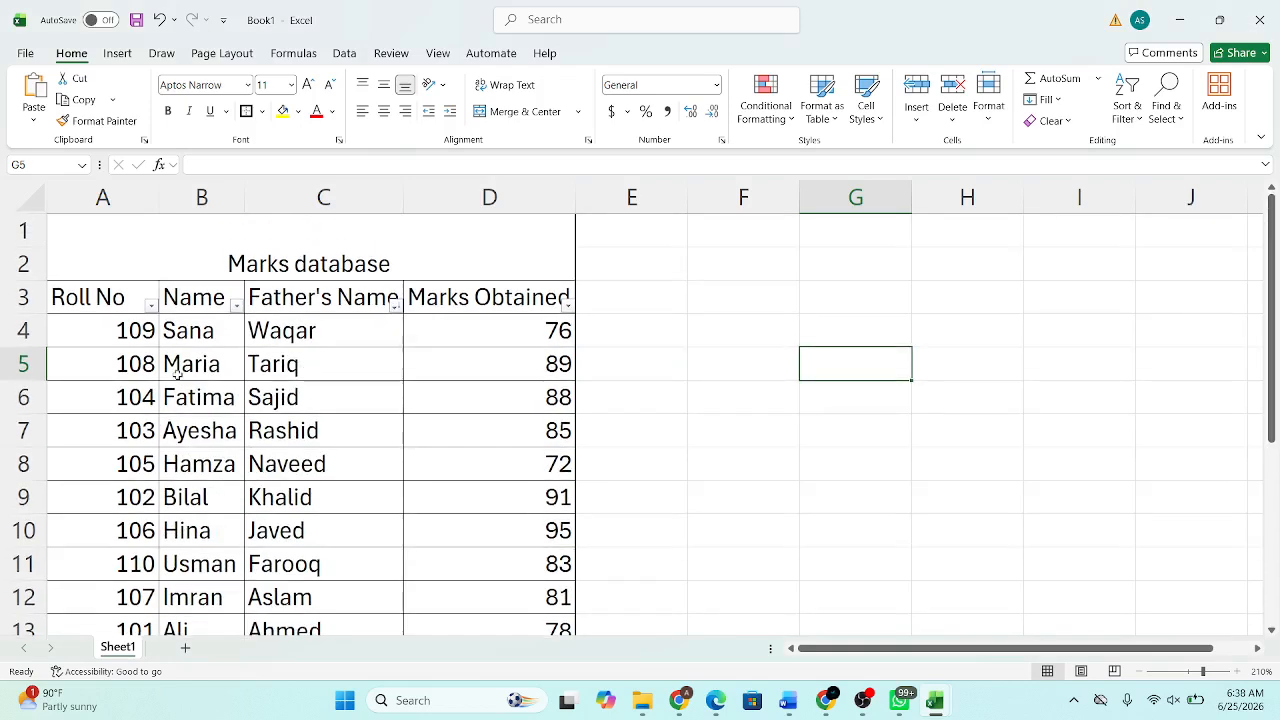
click(324, 298)
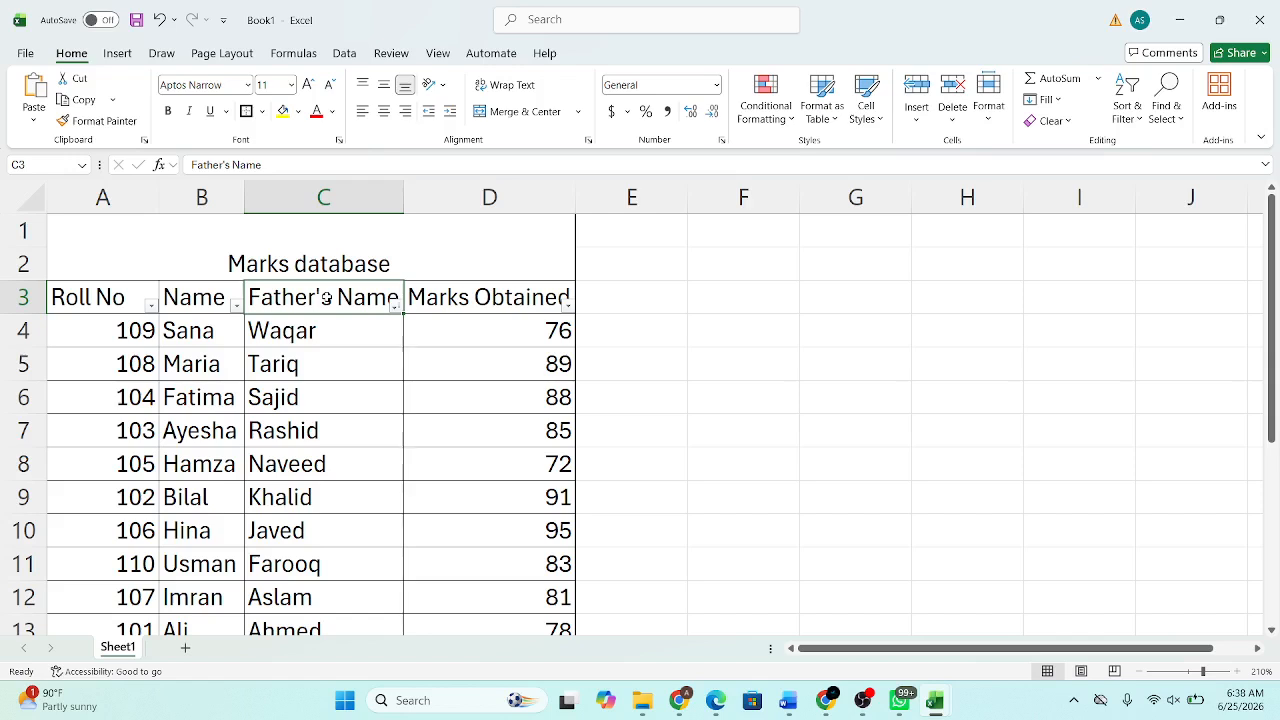
click(1127, 112)
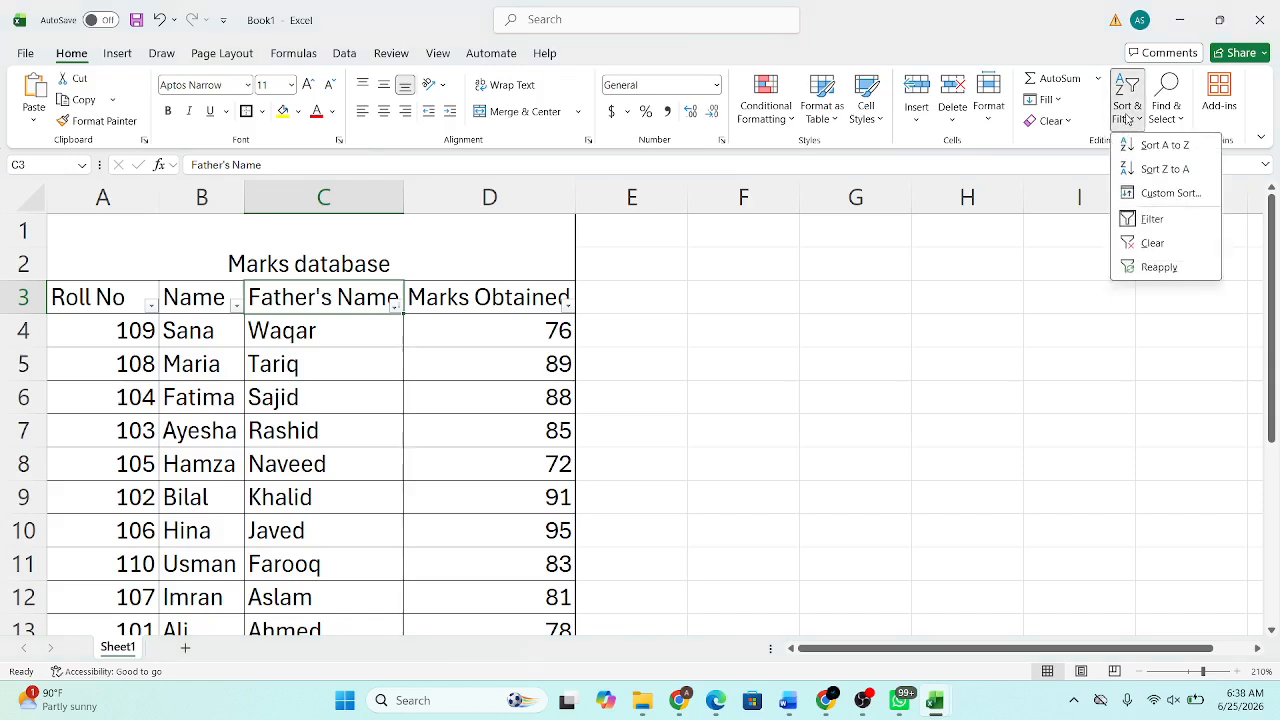
click(1153, 244)
click(389, 431)
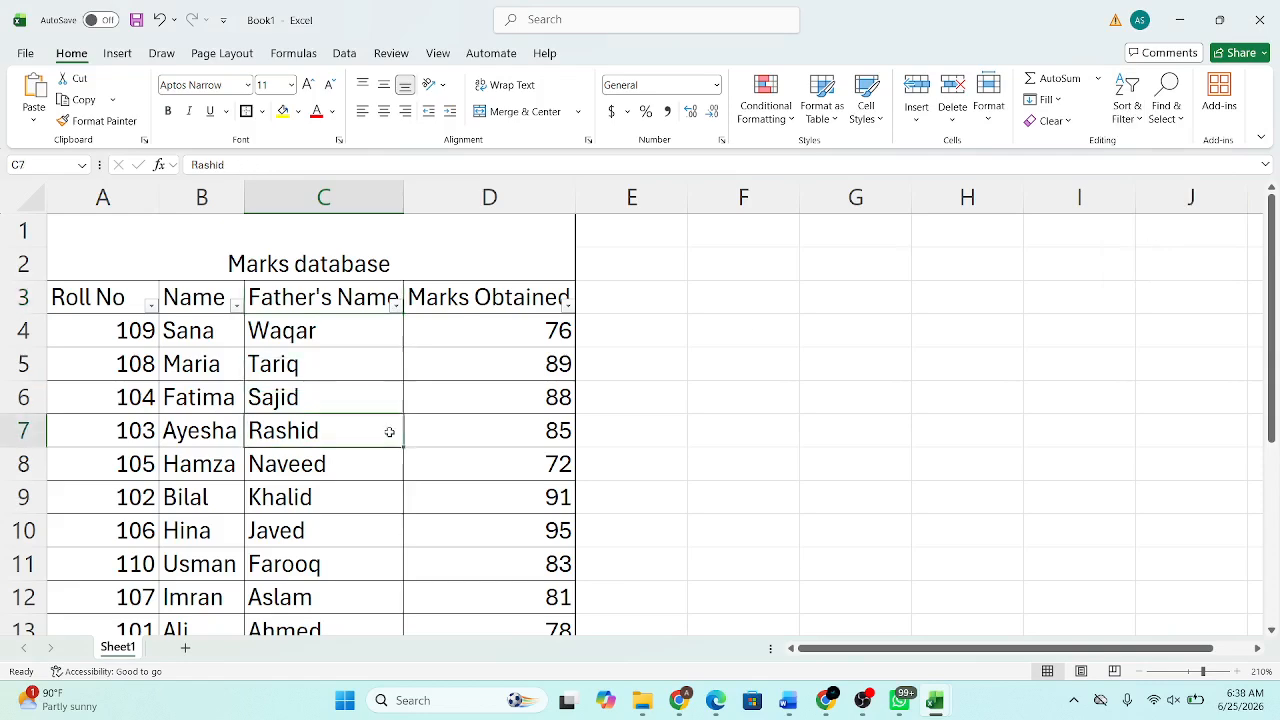
drag(55, 300, 476, 290)
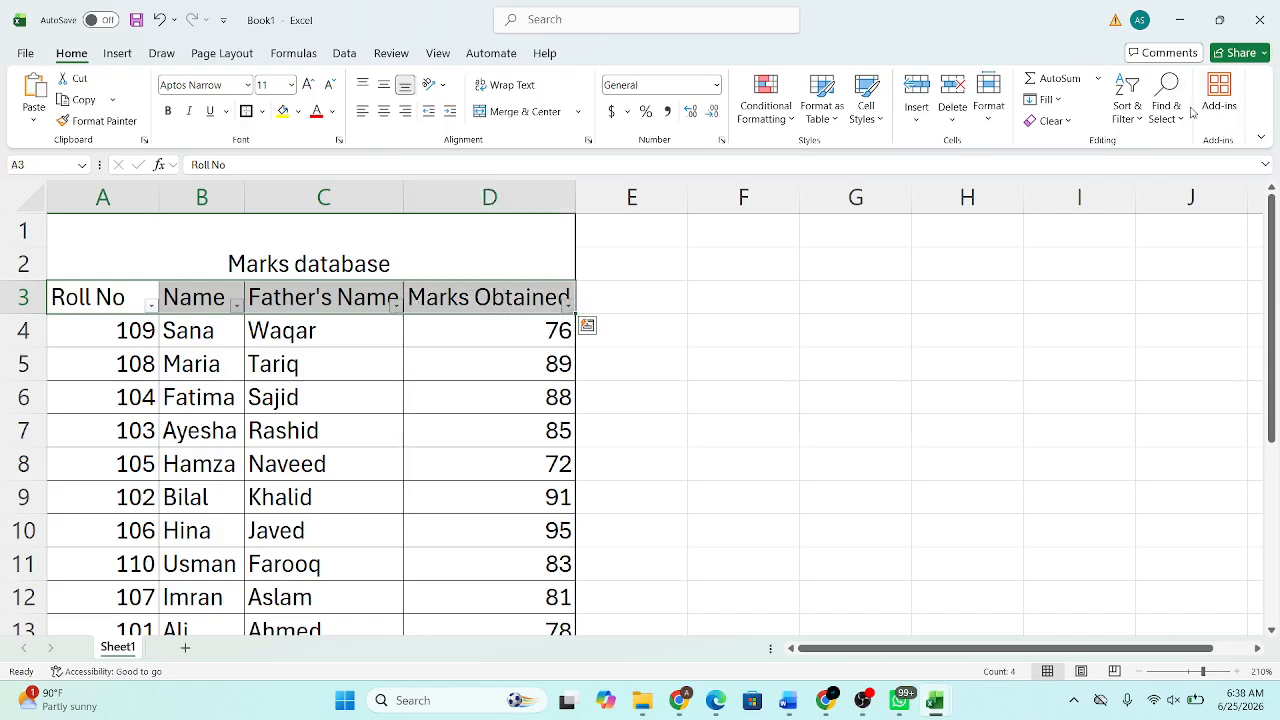
click(1123, 110)
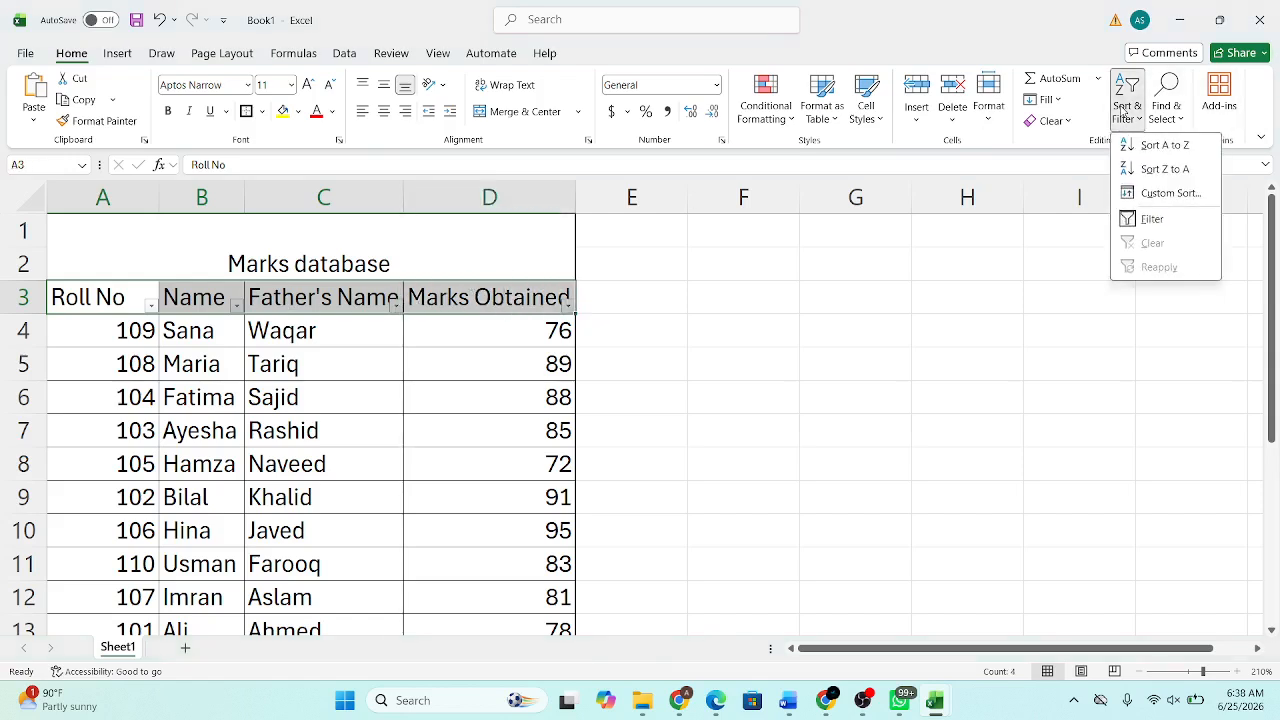
click(1160, 193)
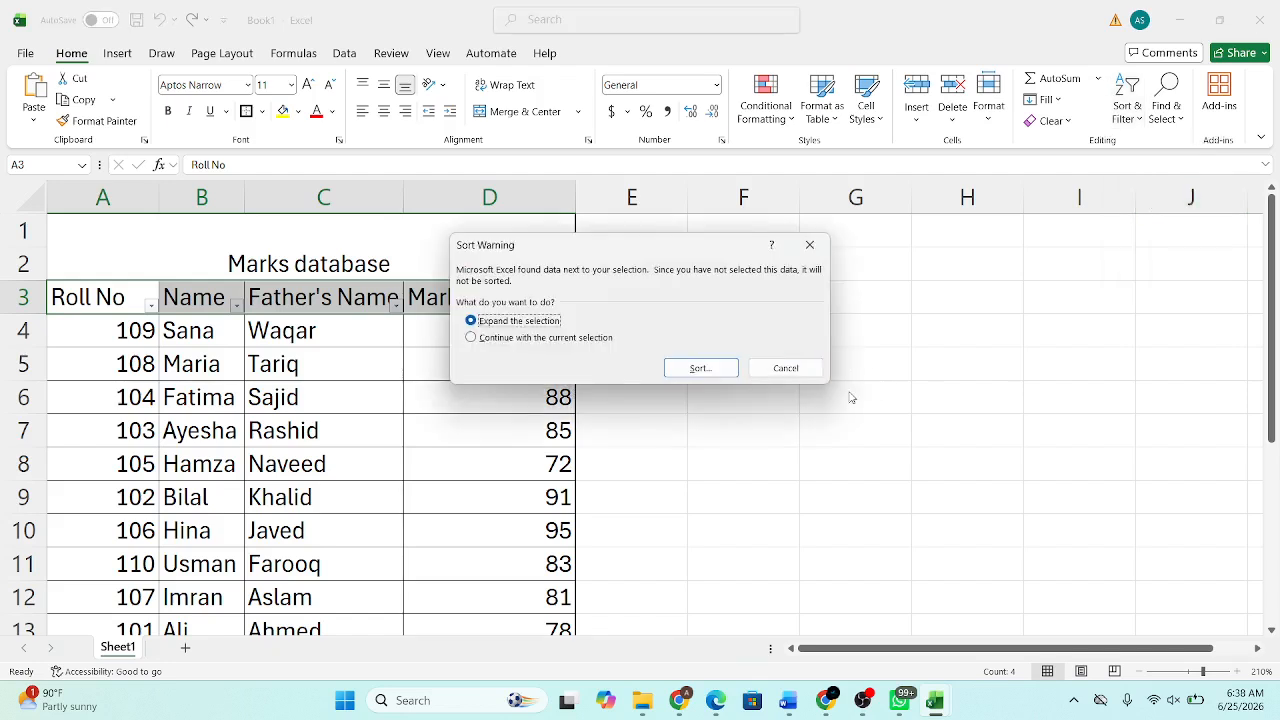
click(786, 369)
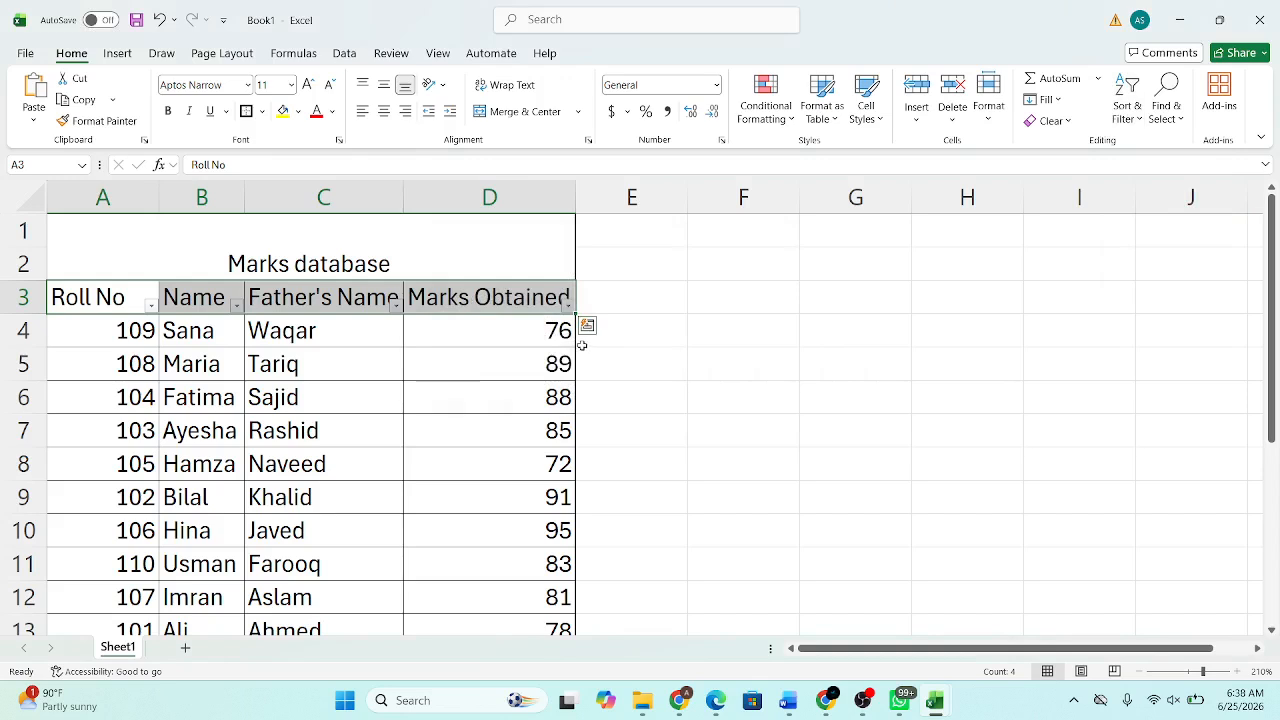
Step: Check the sorting instructions of Excel task 7 (b) in the practical PDF in Edge, and return to the Book1 workbook in Excel
click(568, 306)
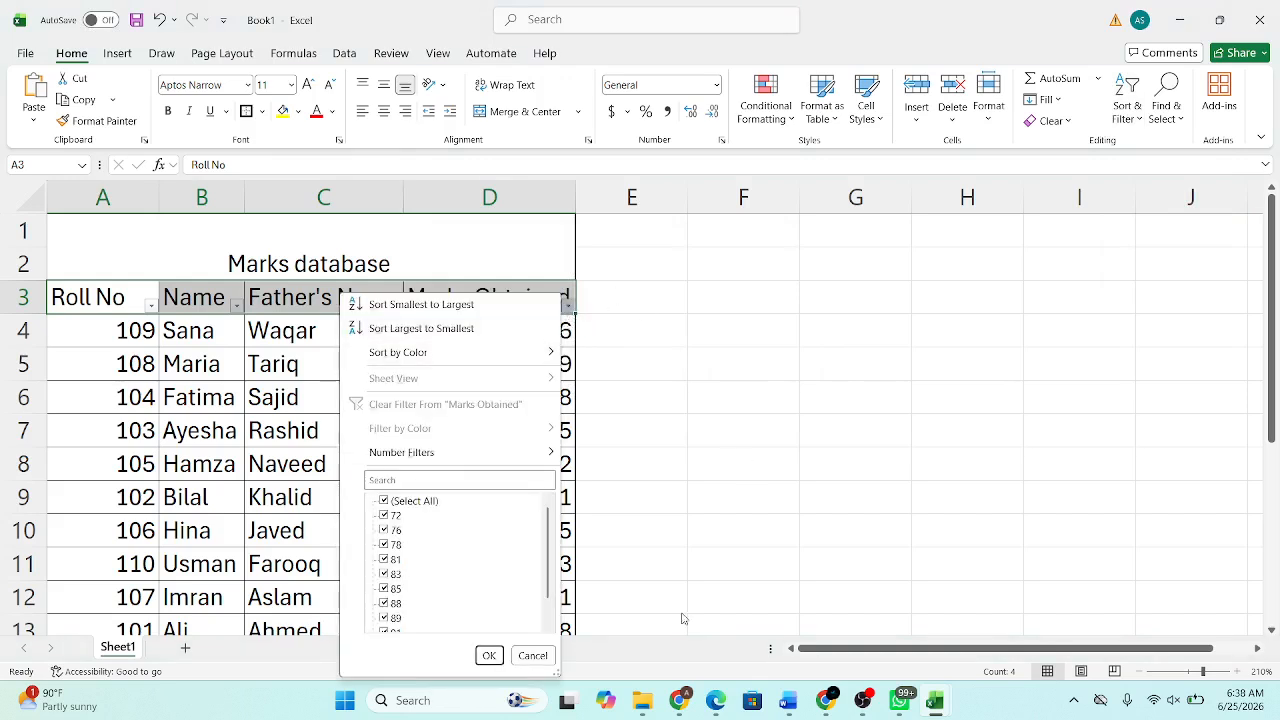
click(720, 703)
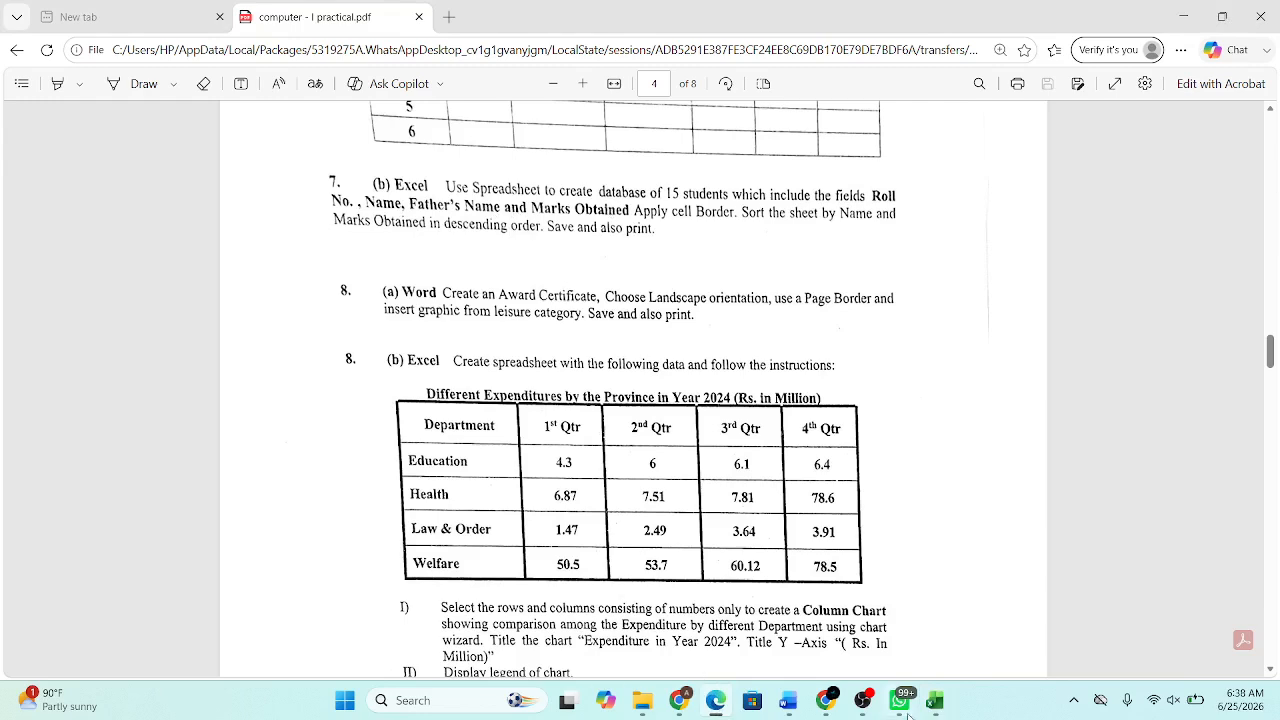
mouse_move(935, 700)
mouse_move(1038, 626)
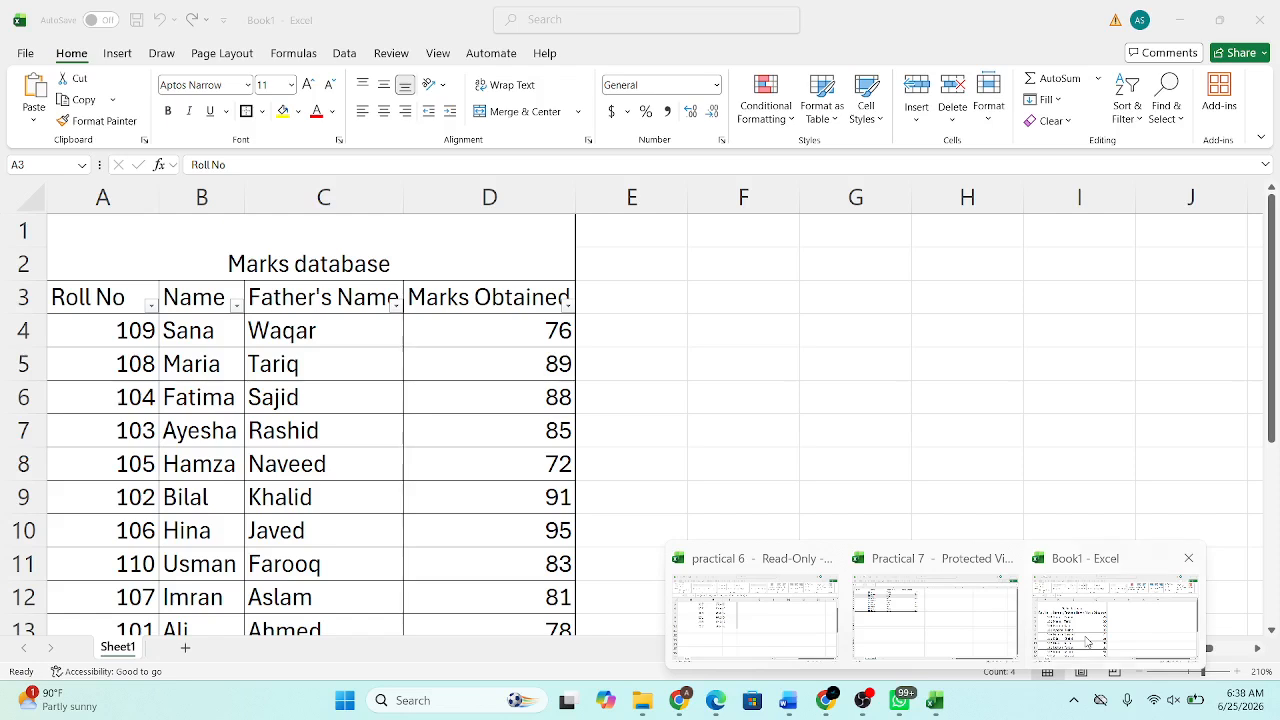
click(1087, 641)
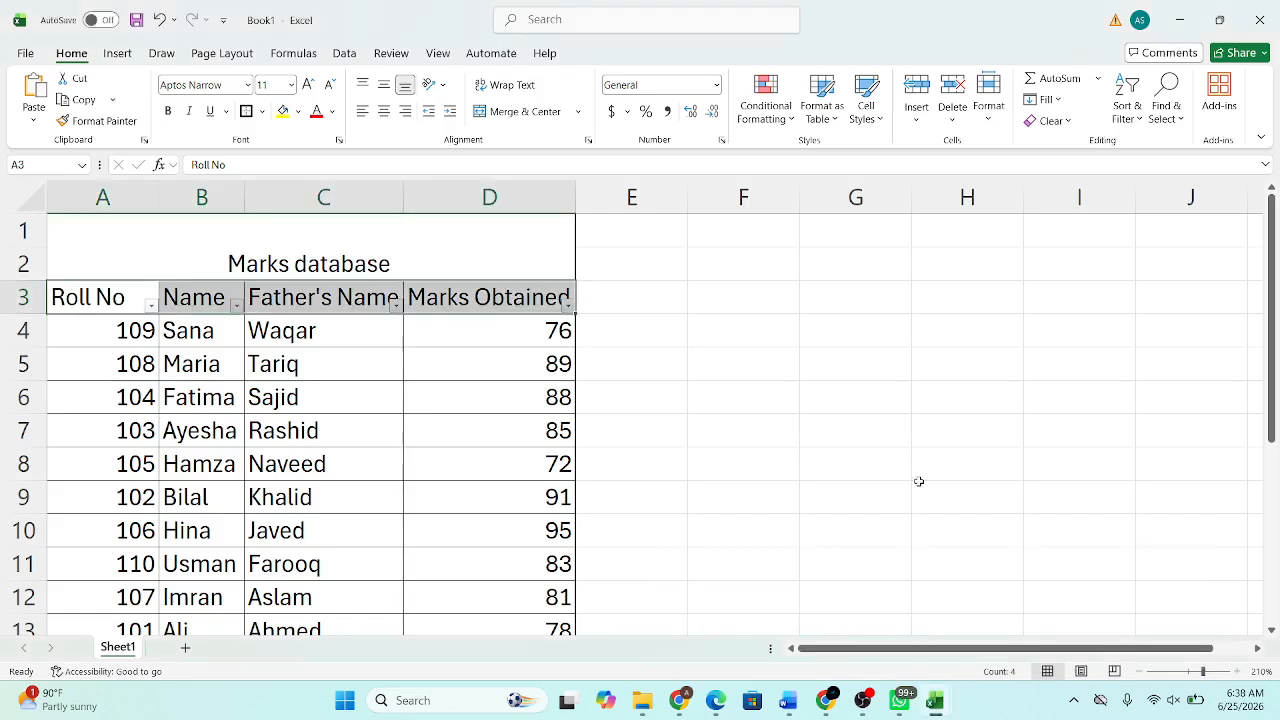
Step: Sort the student records by Marks Obtained in ascending order, and re-sort them in descending order
click(569, 305)
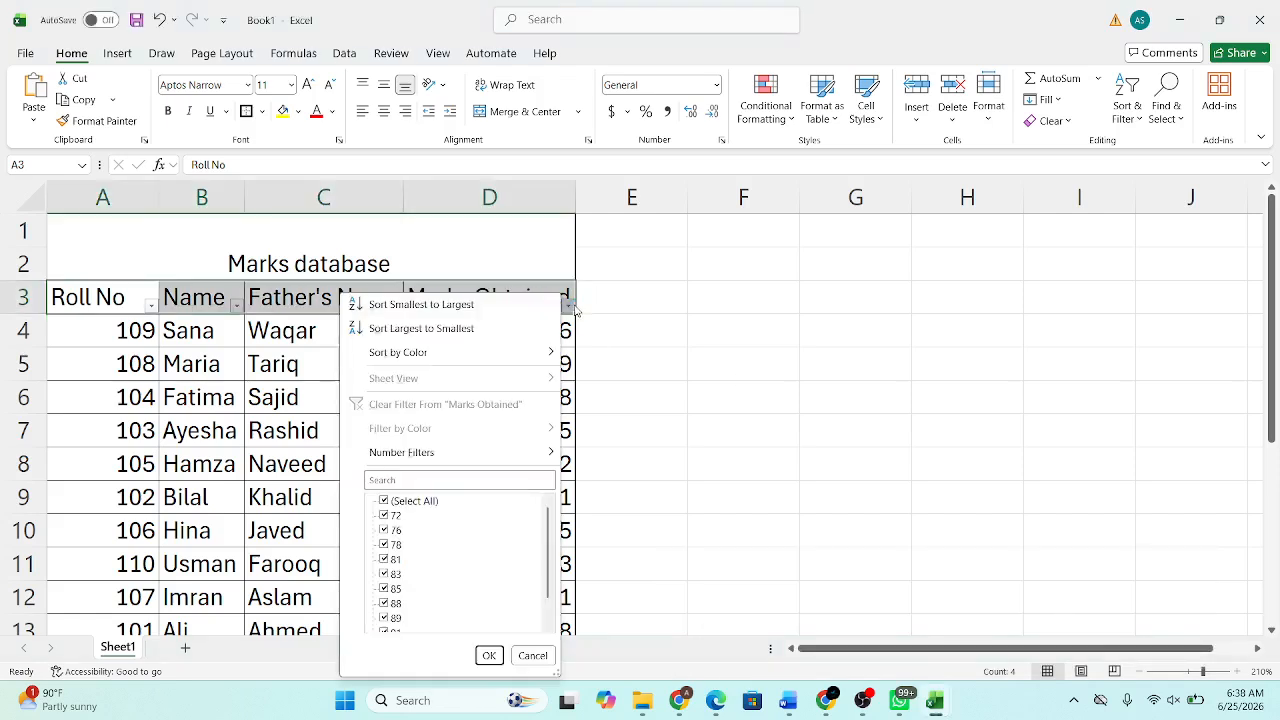
click(459, 314)
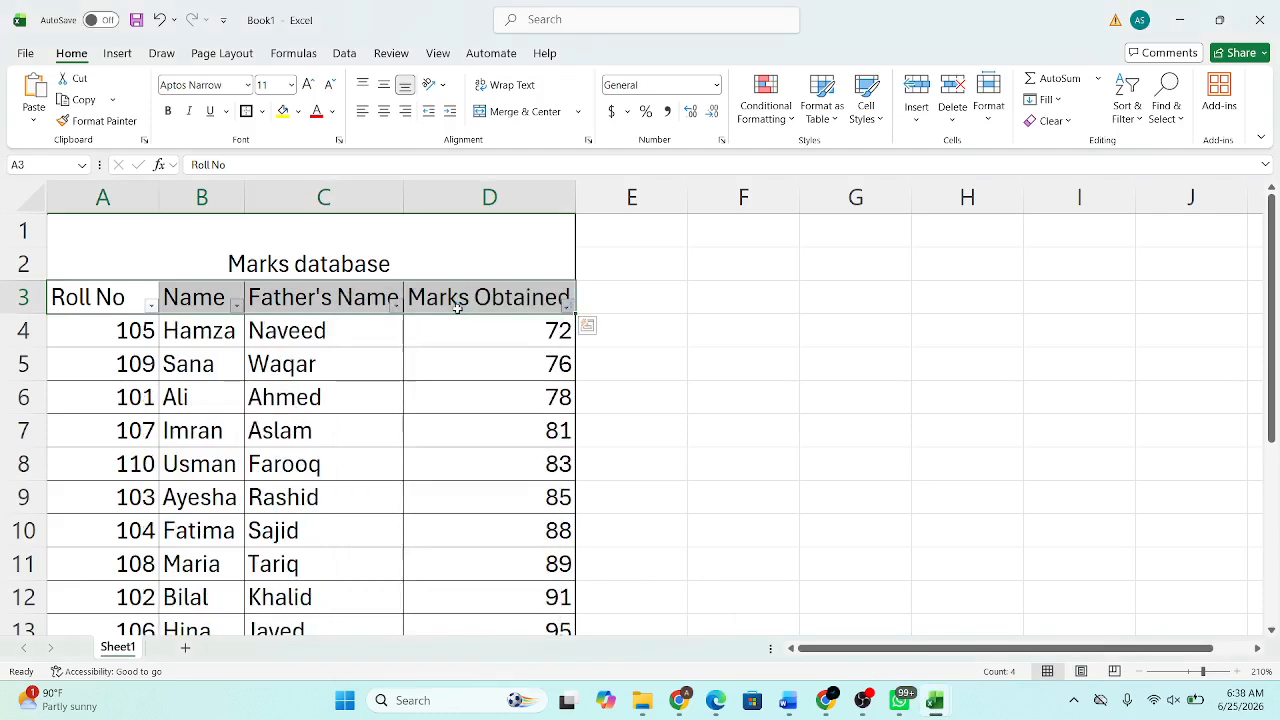
click(791, 451)
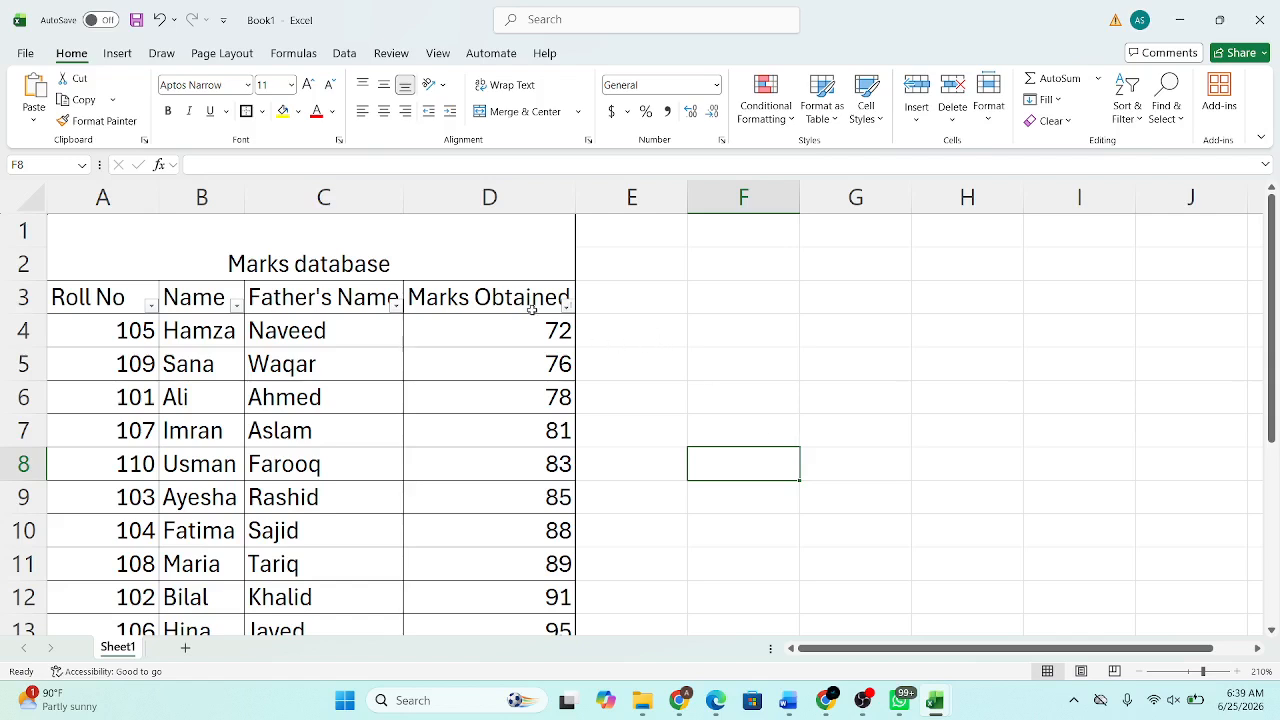
click(566, 308)
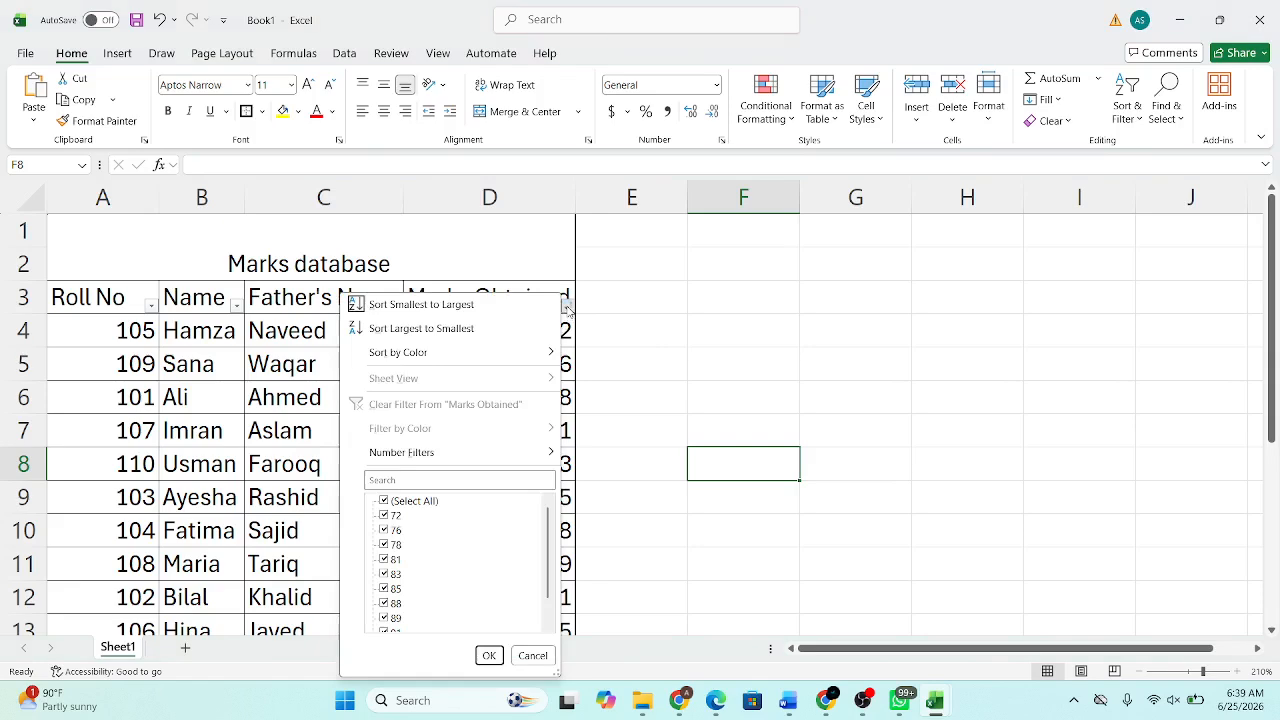
click(444, 332)
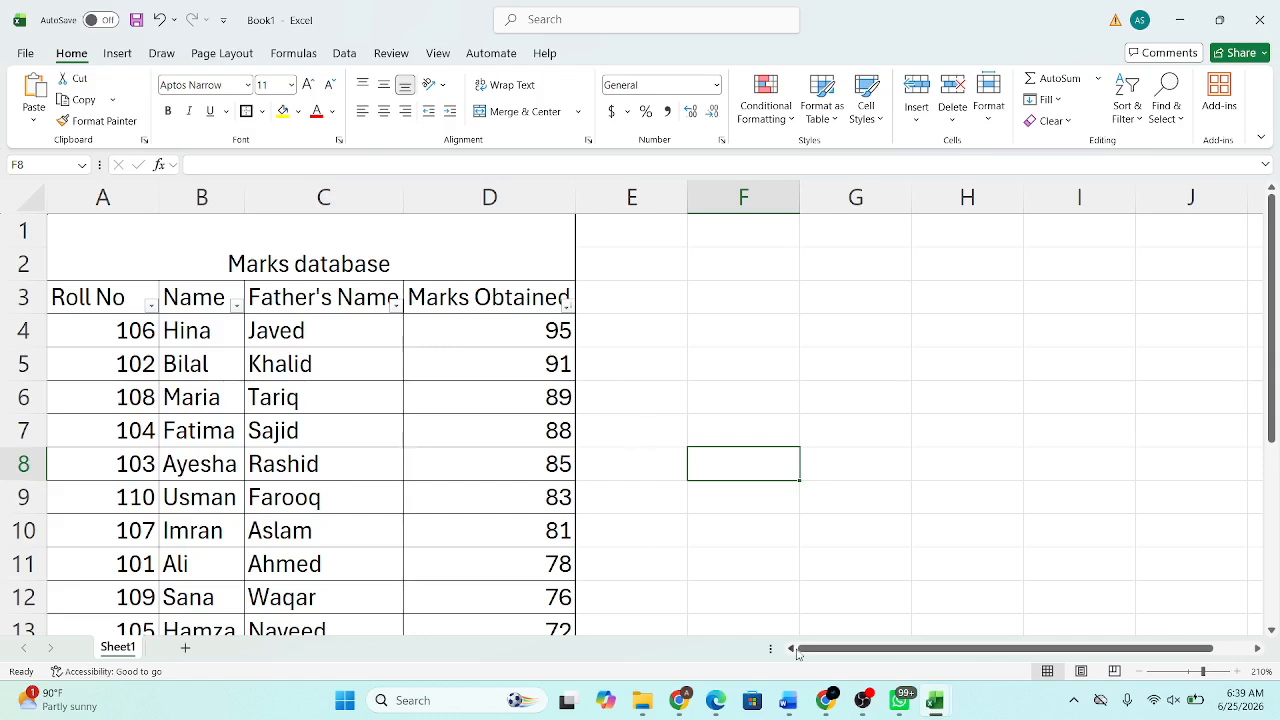
mouse_move(864, 702)
click(881, 663)
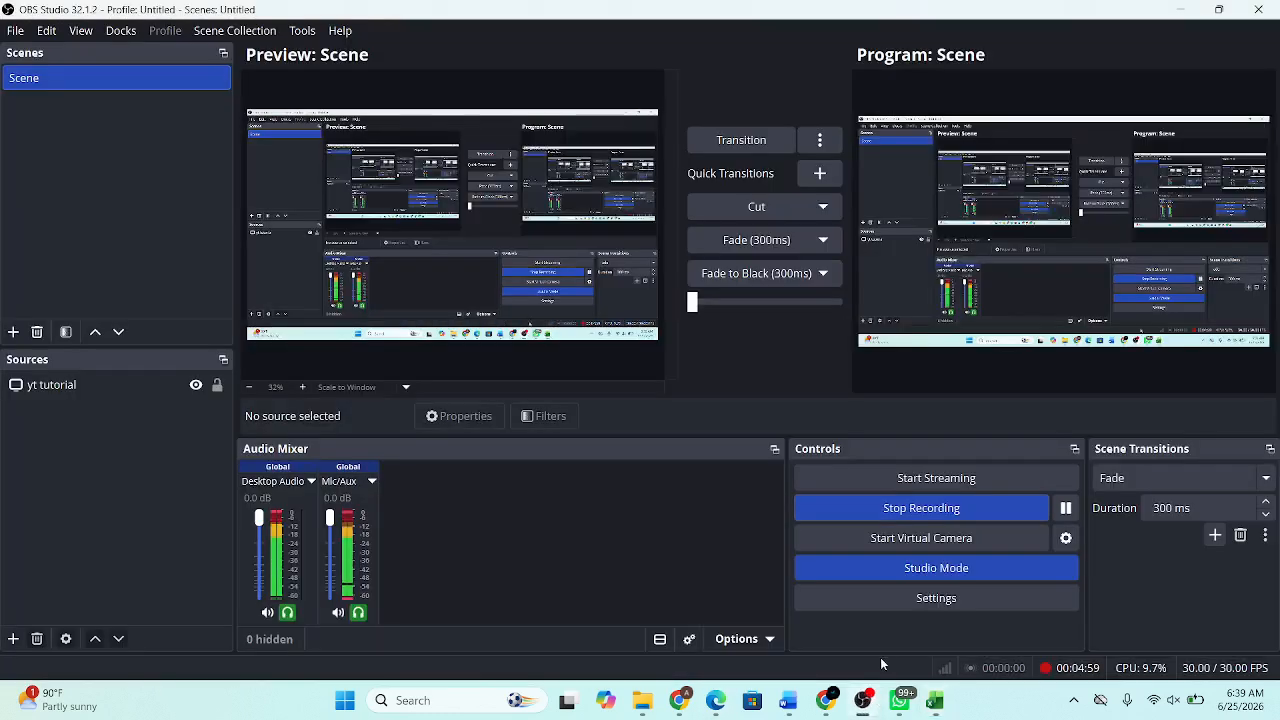